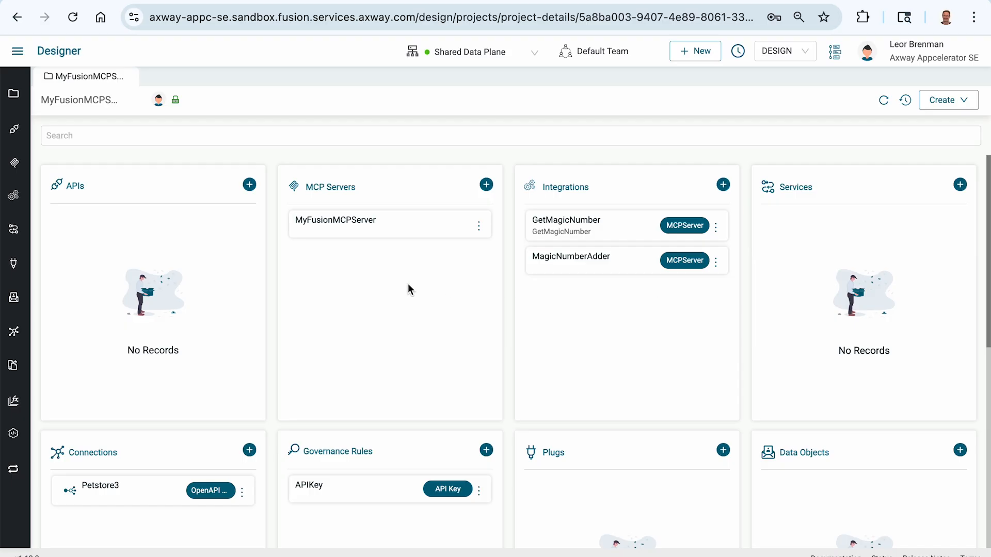
Open the MyFusionMCPServer MCP server to view its tools, and check the Petstore API definition in Swagger Editor.
left_click(343, 226)
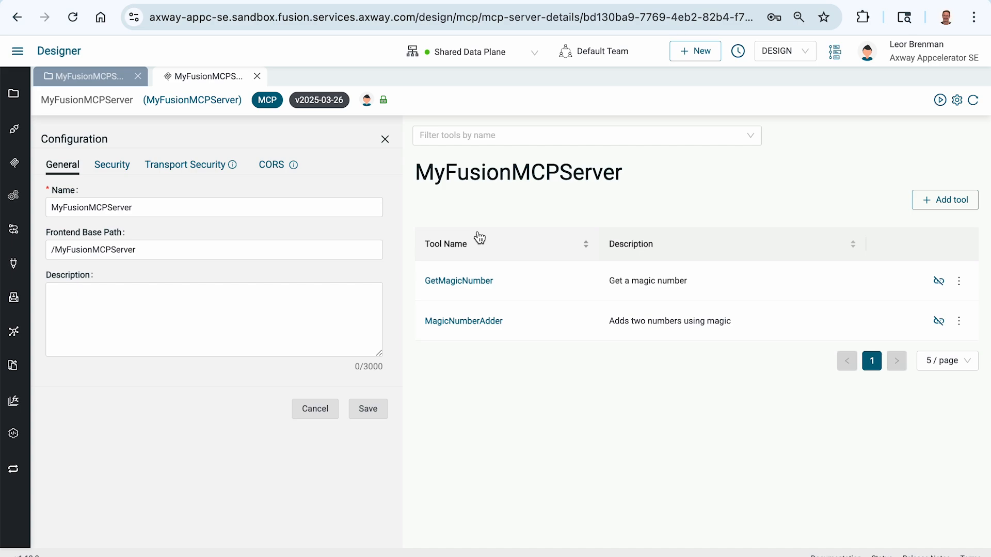
left_click(465, 25)
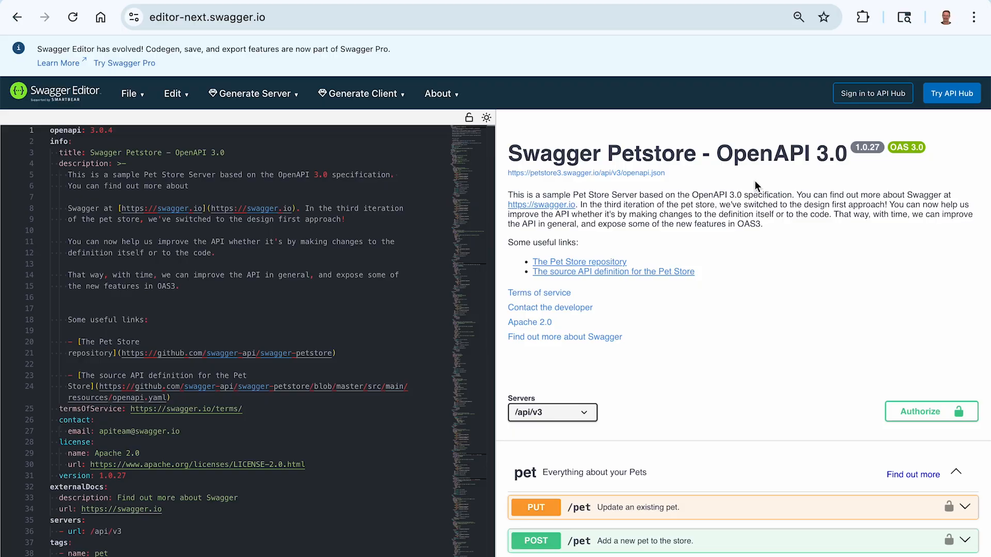
left_click(187, 0)
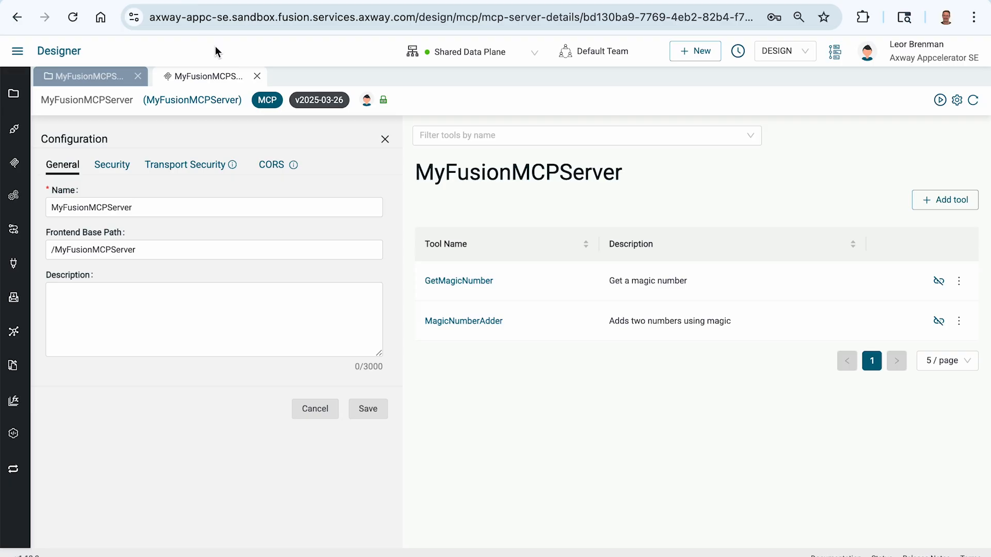
Open the MyFusionMCPServer project's Petstore3 connection, test it, and close it again.
left_click(98, 77)
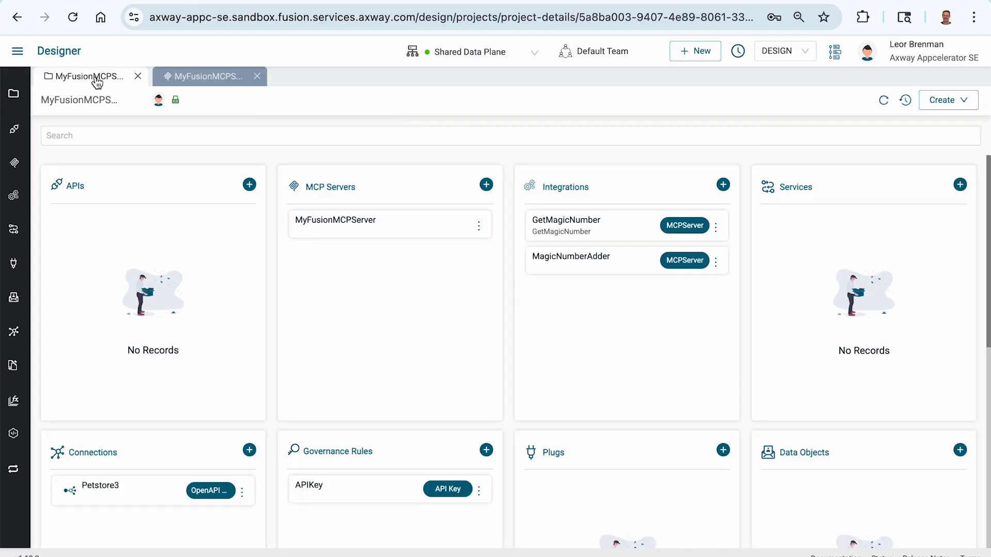
left_click(92, 489)
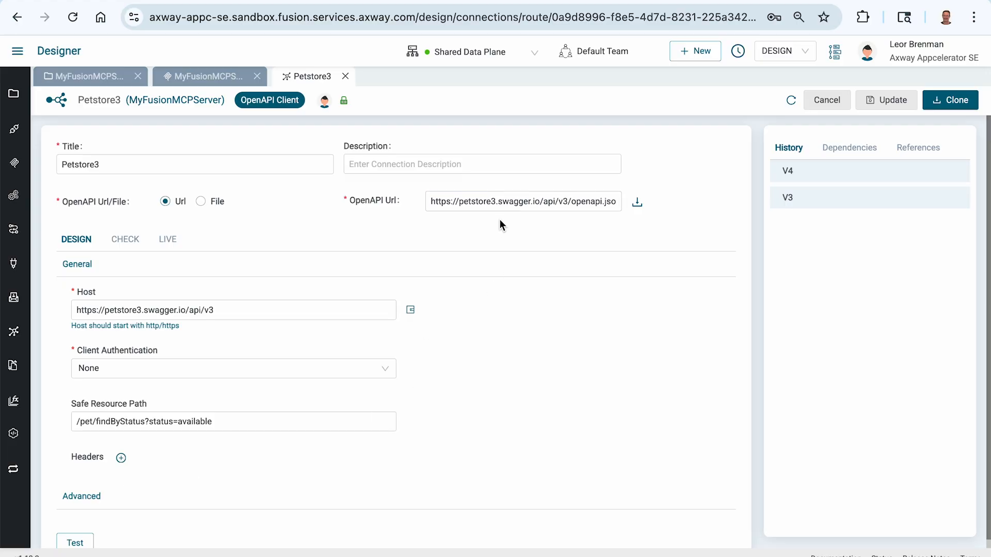
scroll(438, 354, "down", 1)
left_click(77, 528)
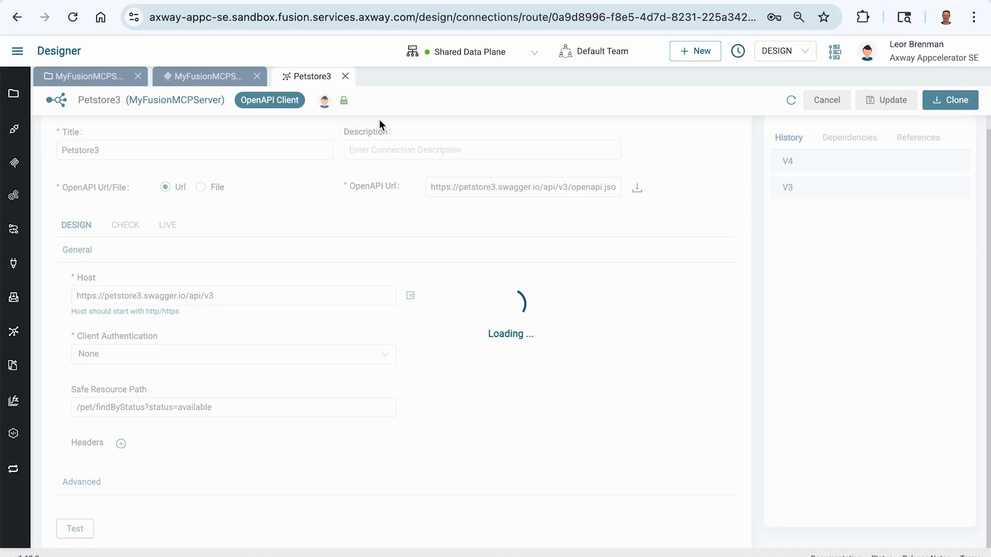
left_click(330, 1)
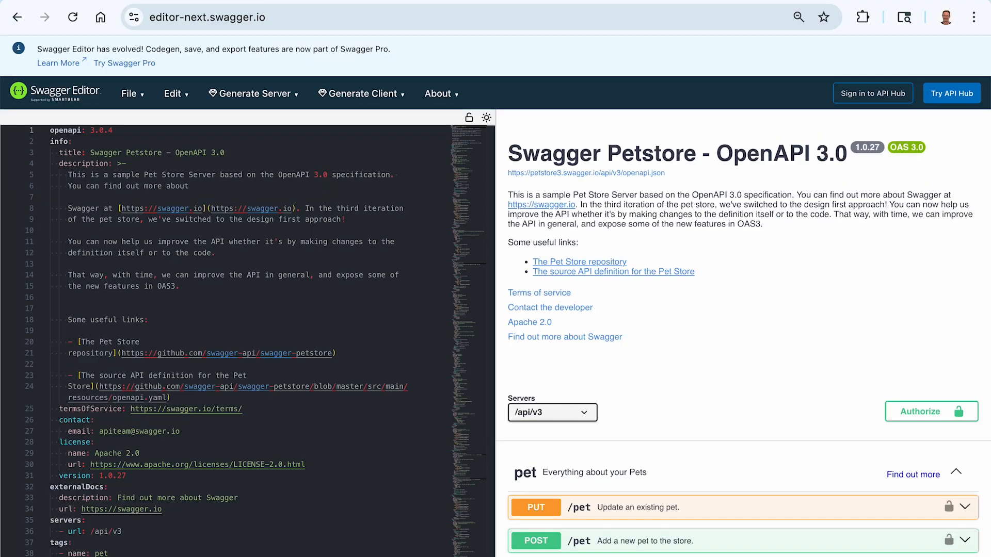
left_click(216, 1)
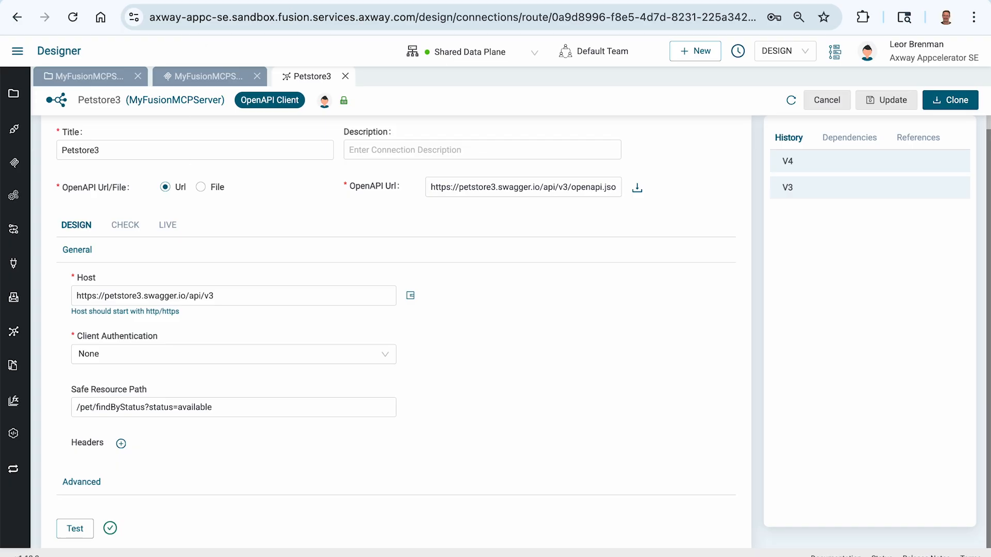
left_click(344, 81)
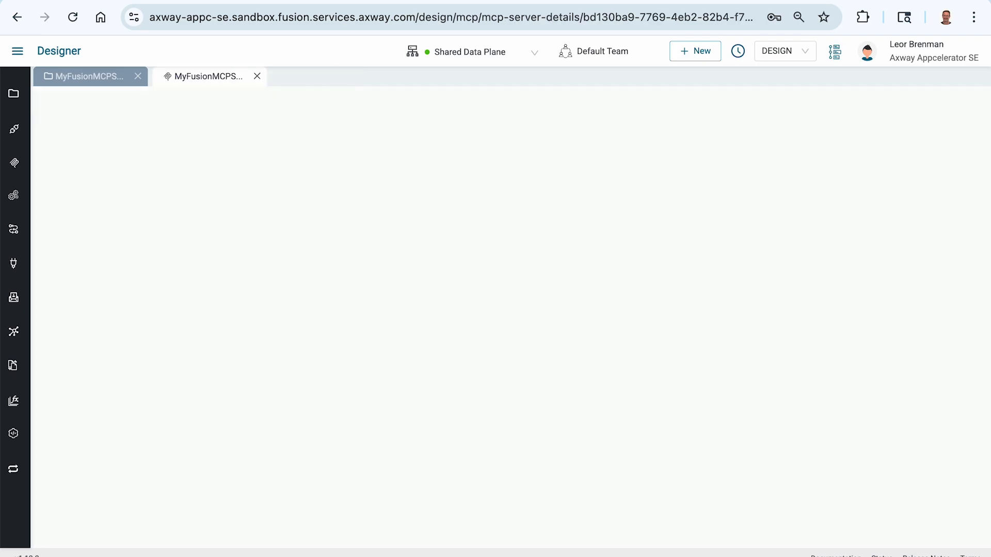
In Swagger Editor, execute GET /pet/findByStatus with status available and examine the response body.
left_click(330, 1)
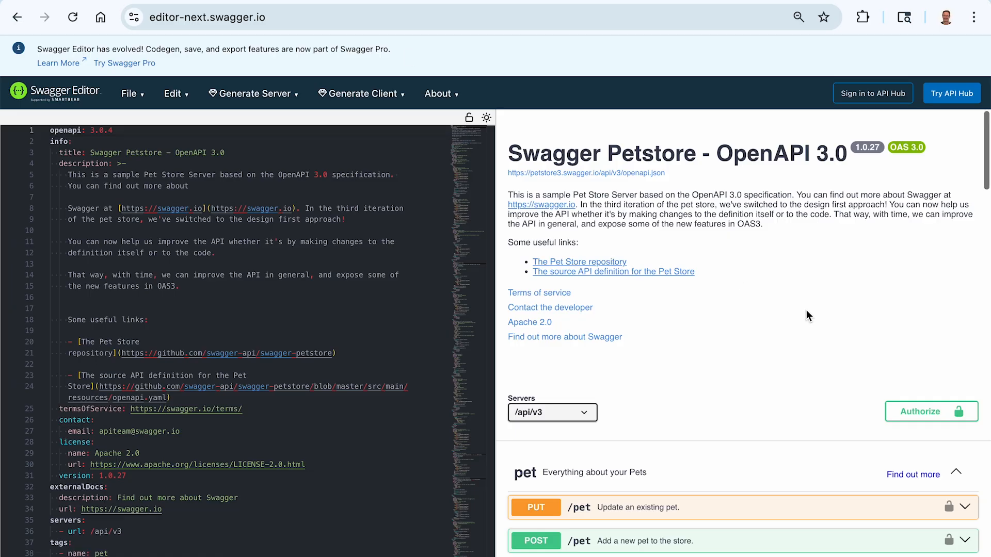
scroll(806, 310, "down", 3)
scroll(806, 311, "down", 5)
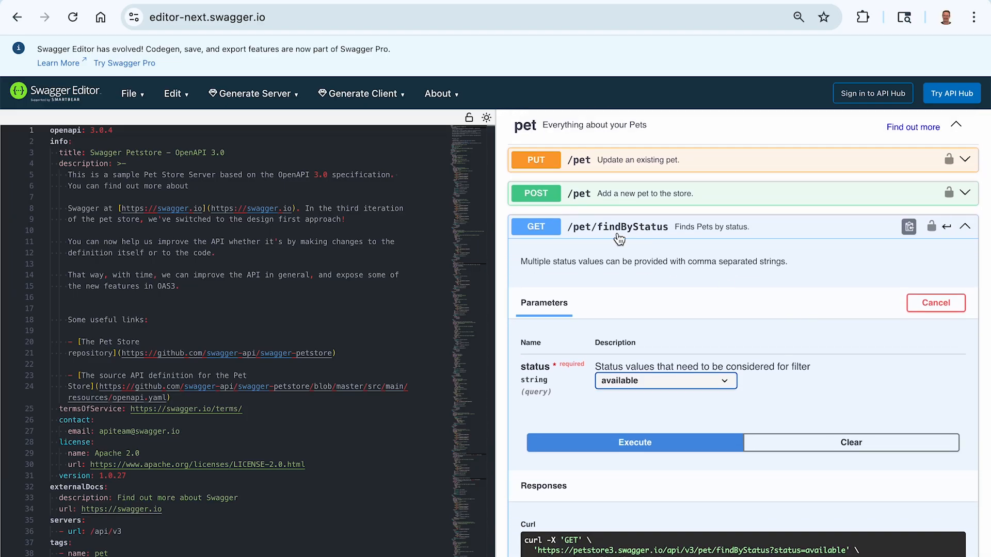
scroll(740, 292, "down", 4)
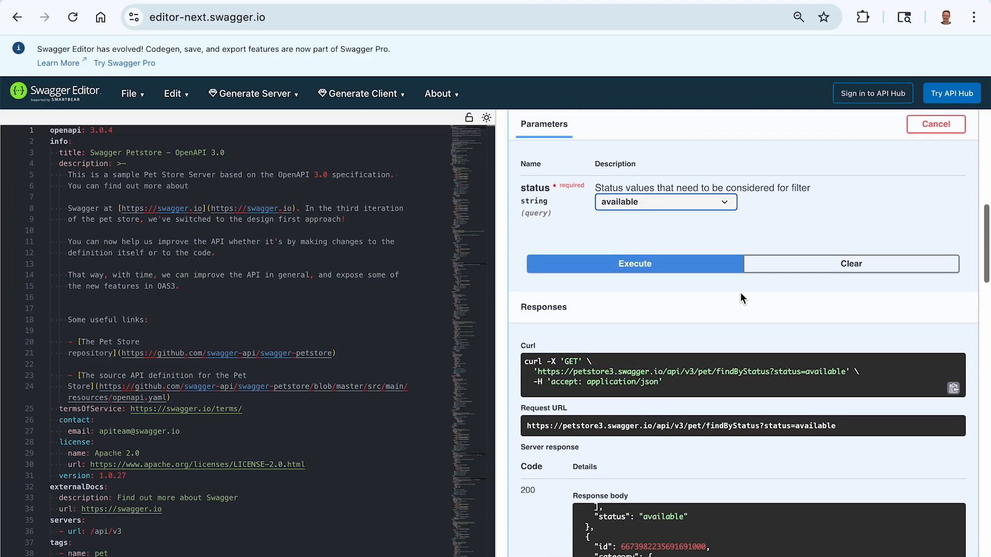
left_click(660, 189)
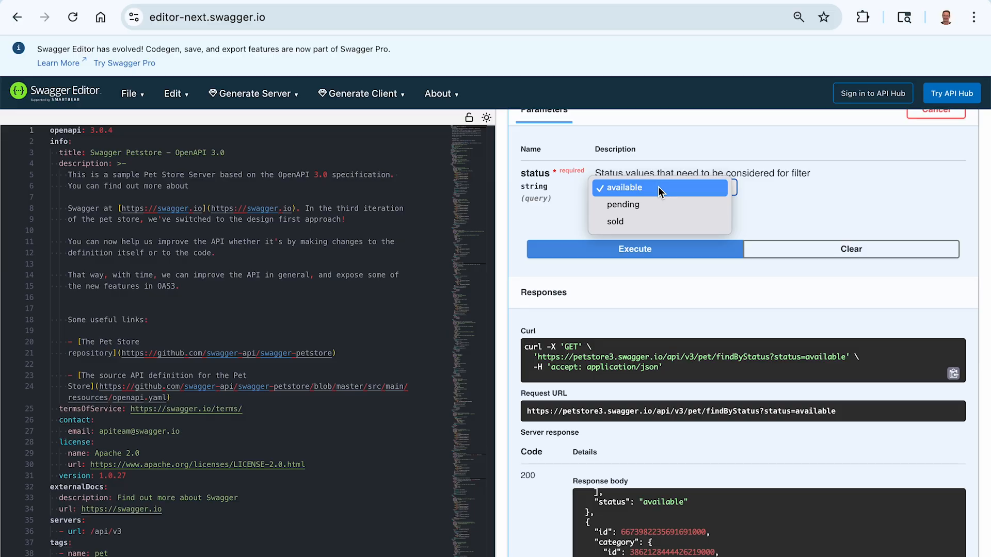
left_click(813, 206)
left_click(673, 247)
scroll(637, 219, "down", 3)
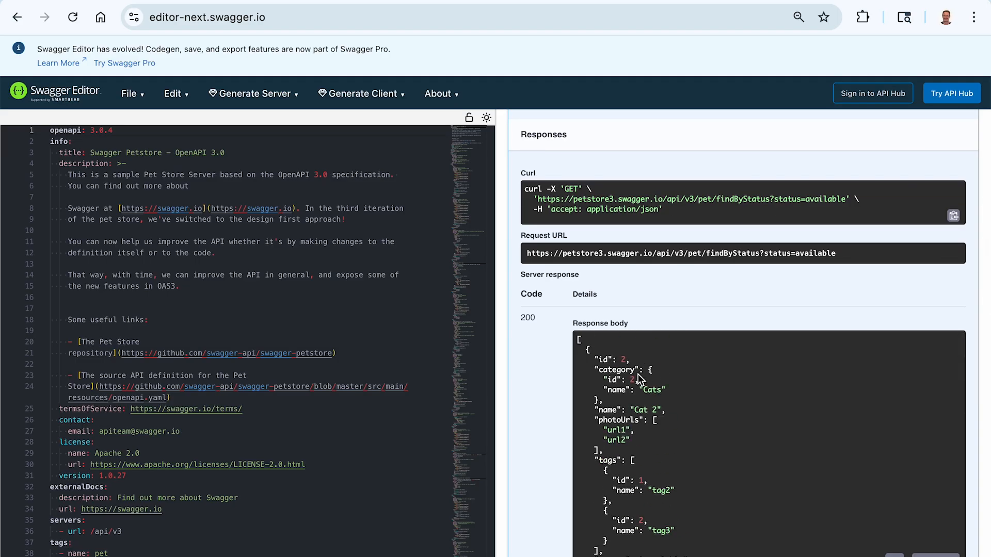
scroll(538, 376, "down", 2)
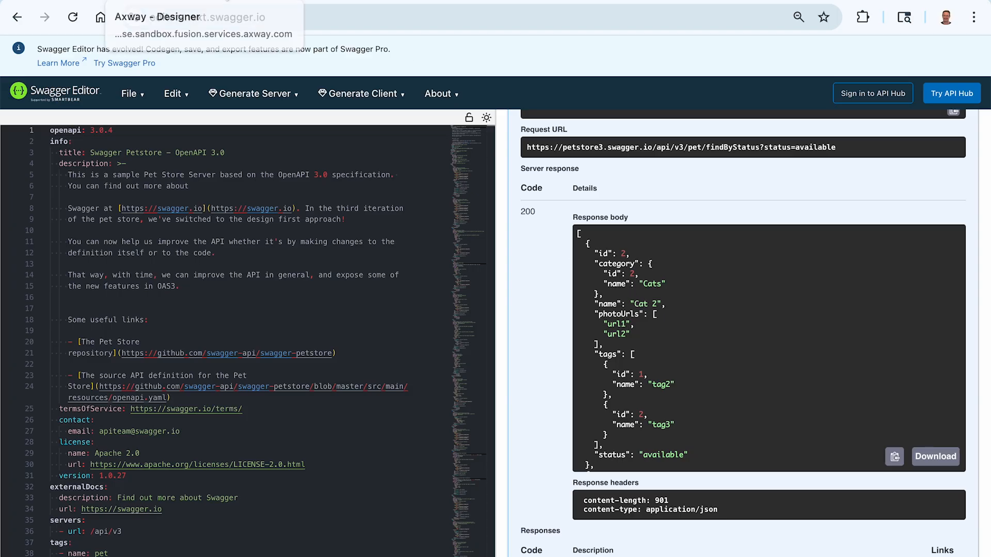
Return to Designer and start a new tool on MyFusionMCPServer named GetMagicPetsByStatus.
left_click(155, 1)
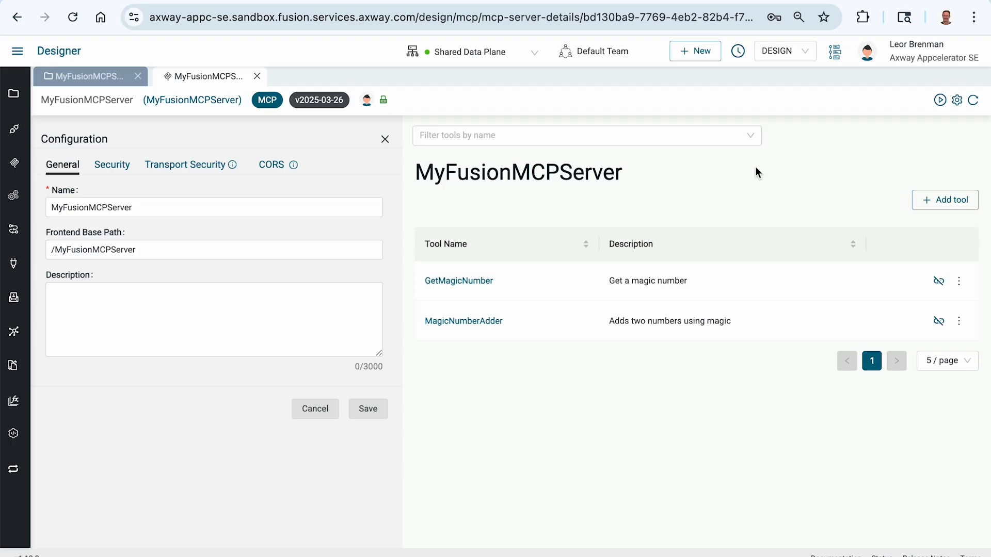
left_click(944, 206)
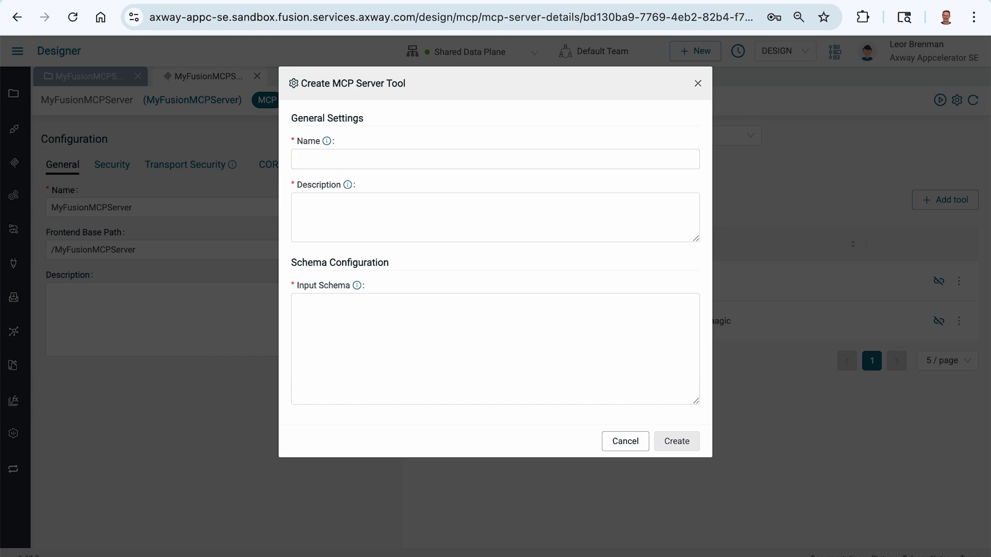
left_click(698, 0)
left_click(730, 10)
left_click(387, 155)
type("GetMagicPetsByStatus")
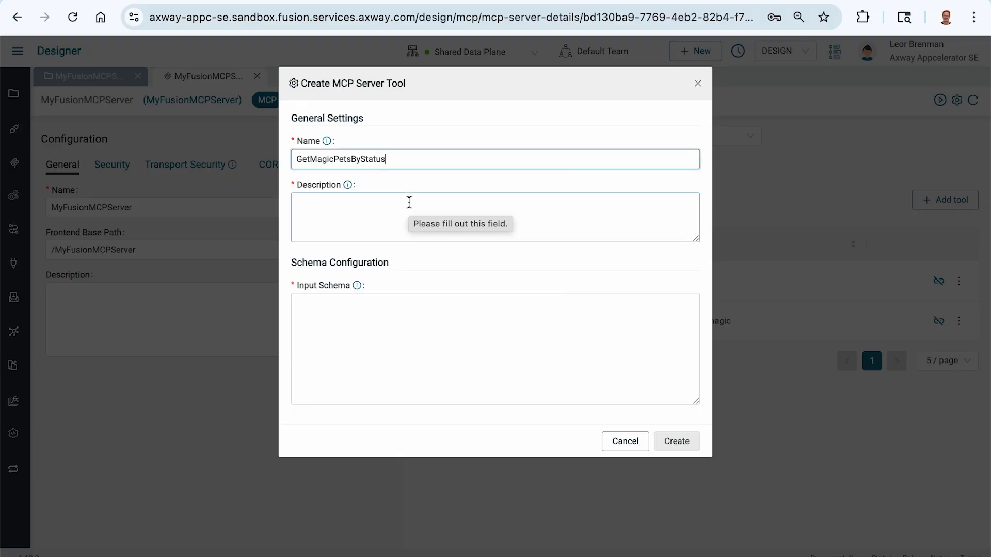
Set the new tool's description to "Get Magic Pets By Status. Status can be "available", "pending" or "sold"".
left_click(717, 0)
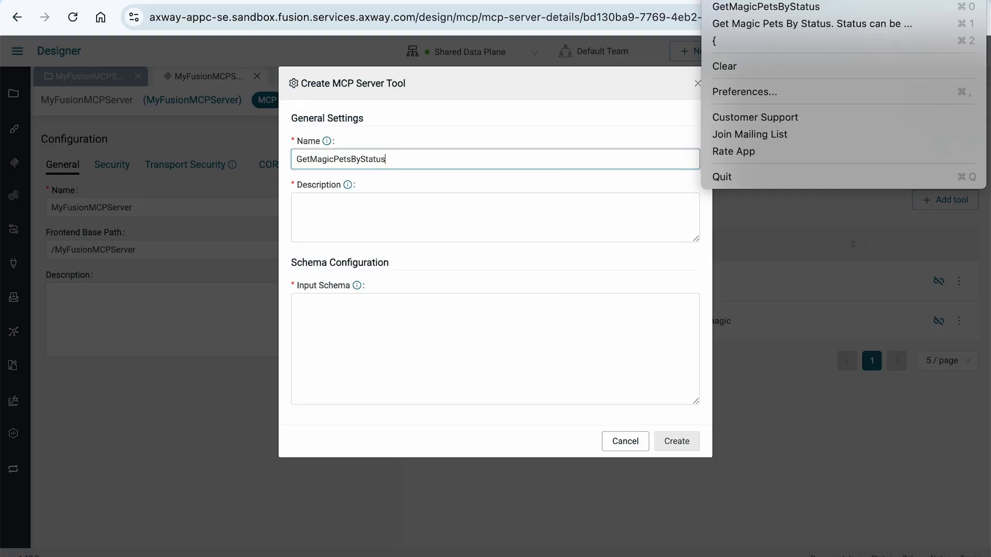
left_click(750, 22)
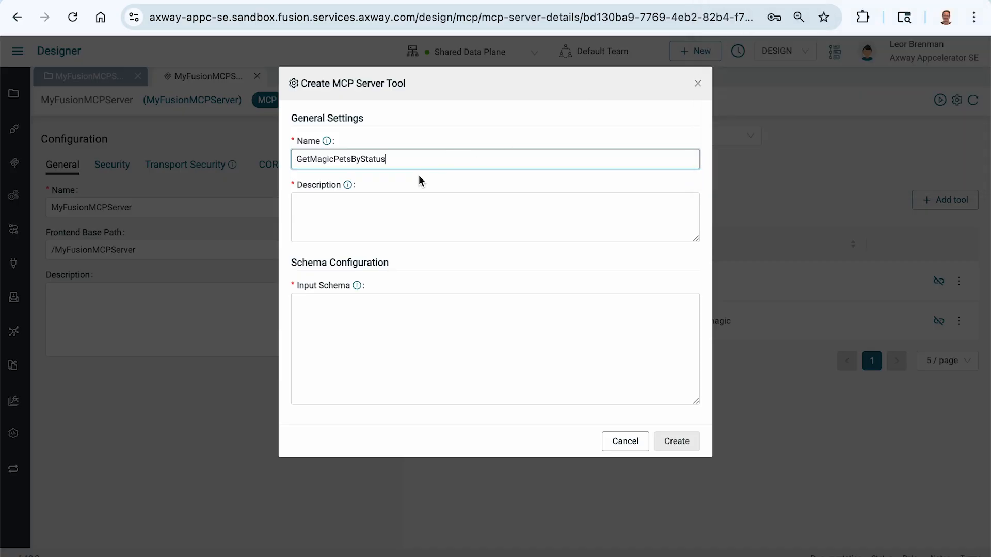
left_click(378, 210)
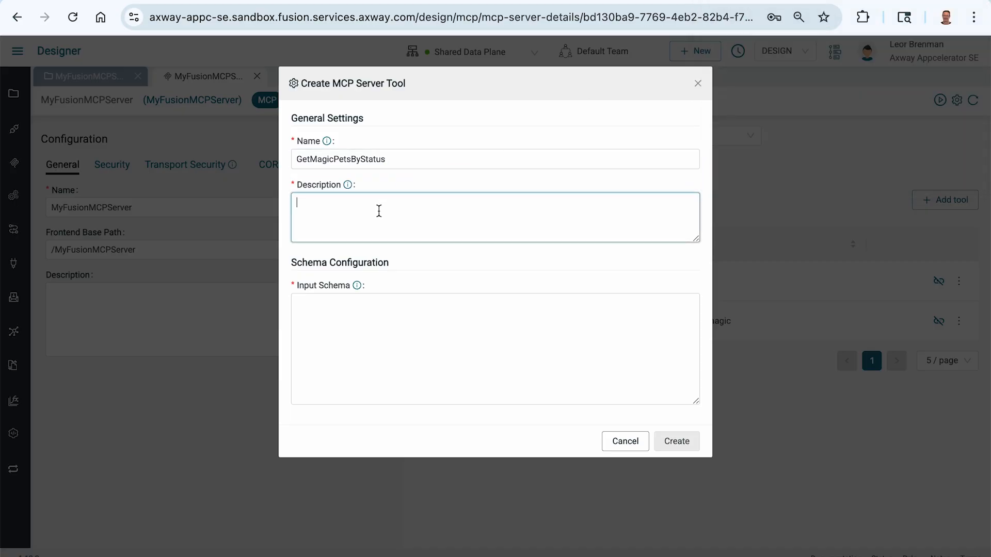
type("Get Magic Pets By Status. Status can be \"available\", \"pending\" or \"sold\"")
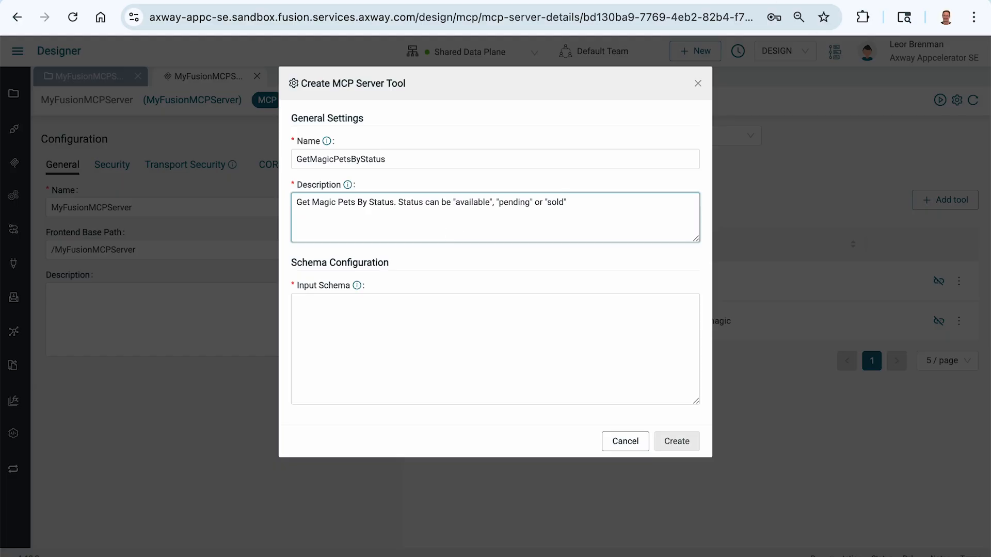
Paste an object input schema with a required string property status, enum available, pending, sold, and create the tool.
left_click(839, 1)
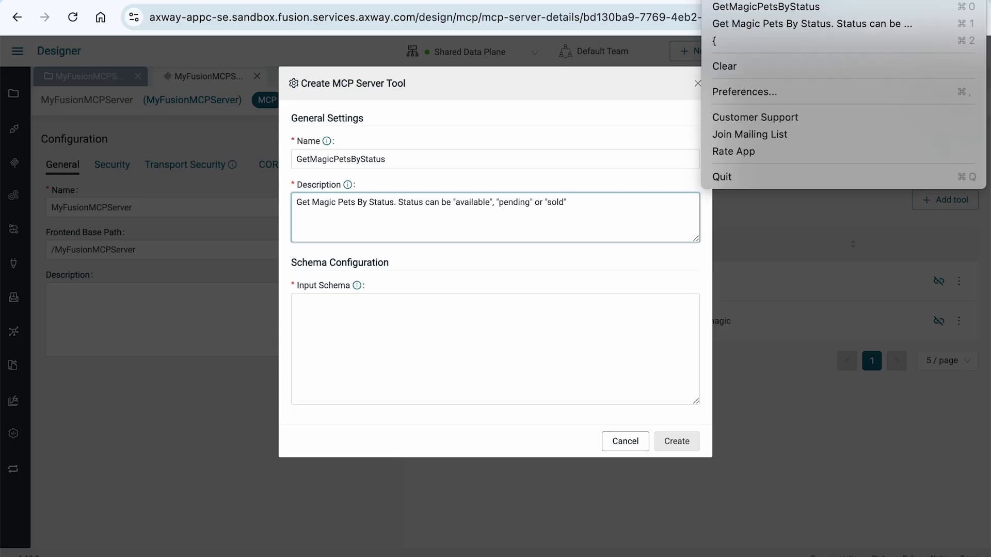
left_click(749, 33)
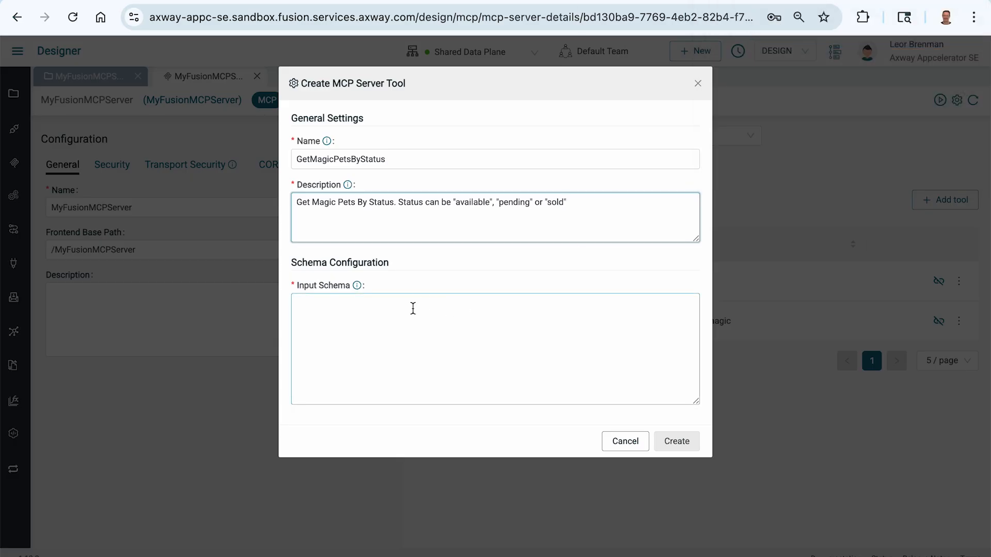
left_click(360, 323)
type("{   \"type\": \"object\",   \"properties\": {     \"status\": {       \"type\": \"string\",       \"enum\": [\"available\", \"pending\", \"sold\"]     }   },   \"required\": [\"status\"] }")
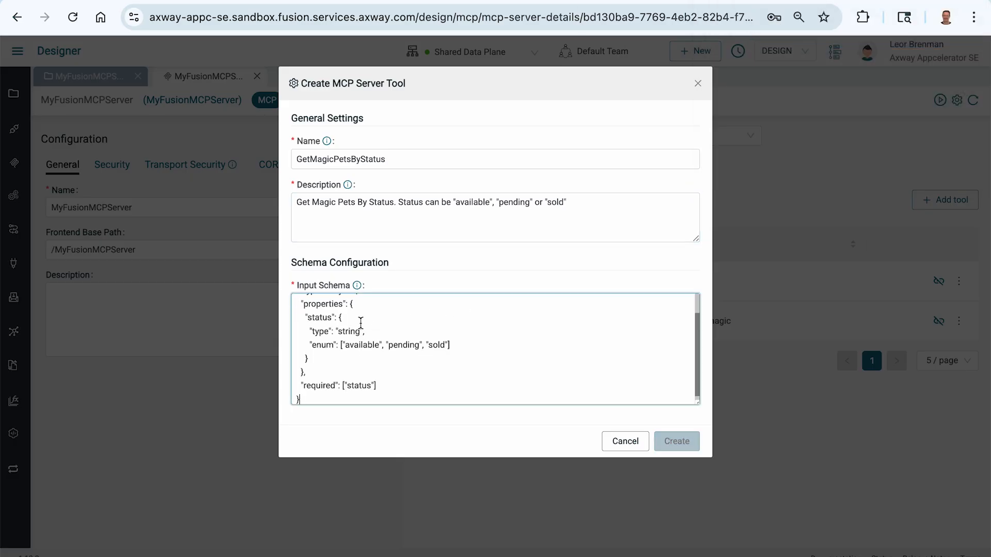
scroll(361, 338, "up", 2)
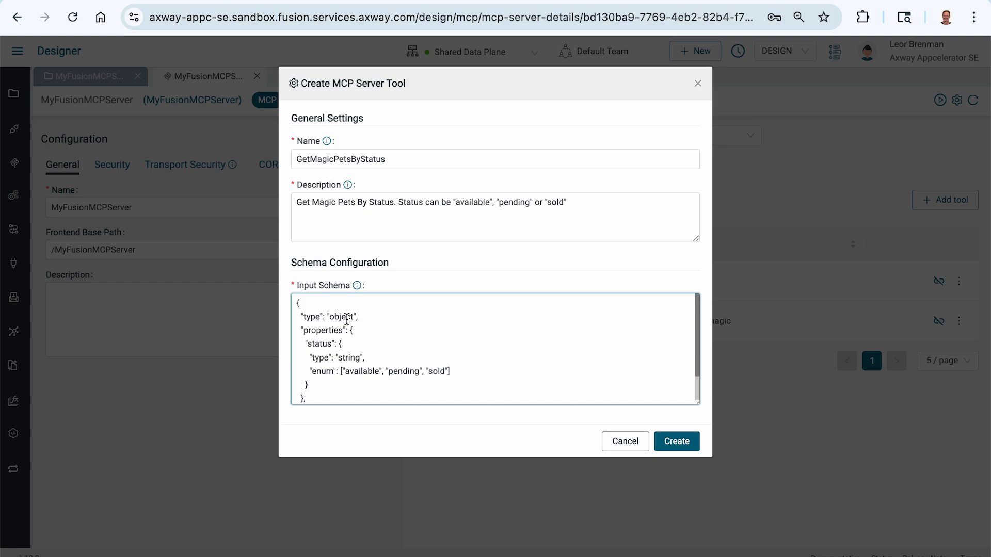
double_click(322, 343)
scroll(378, 343, "down", 2)
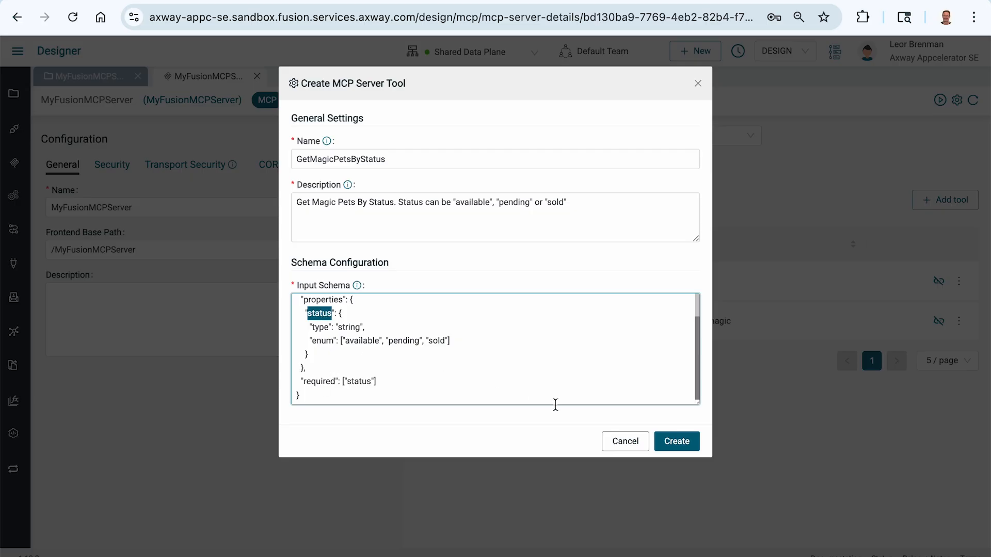
left_click(669, 442)
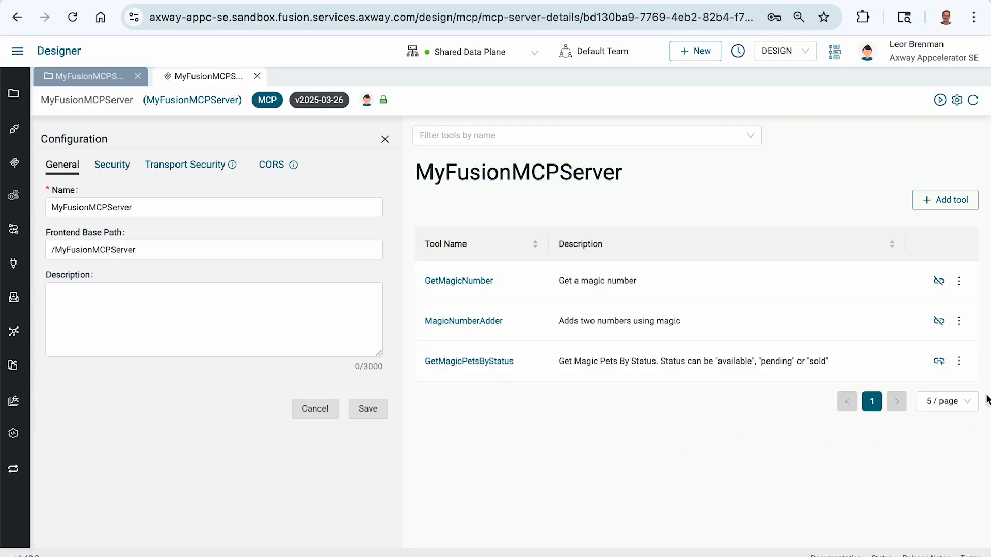
Link the GetMagicPetsByStatus tool to a new integration, also named GetMagicPetsByStatus, in the MyFusionMCPServer project.
double_click(476, 361)
right_click(475, 361)
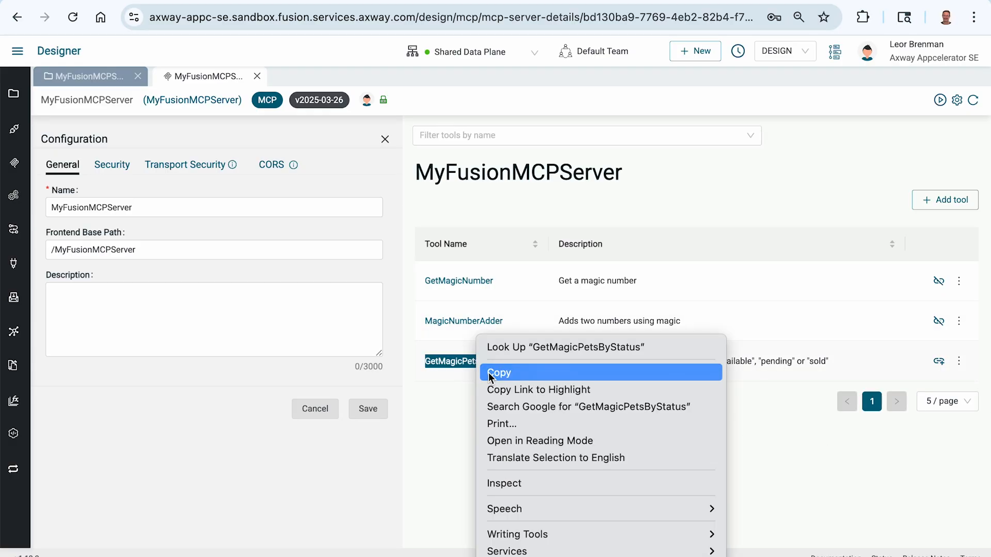
left_click(489, 372)
left_click(498, 400)
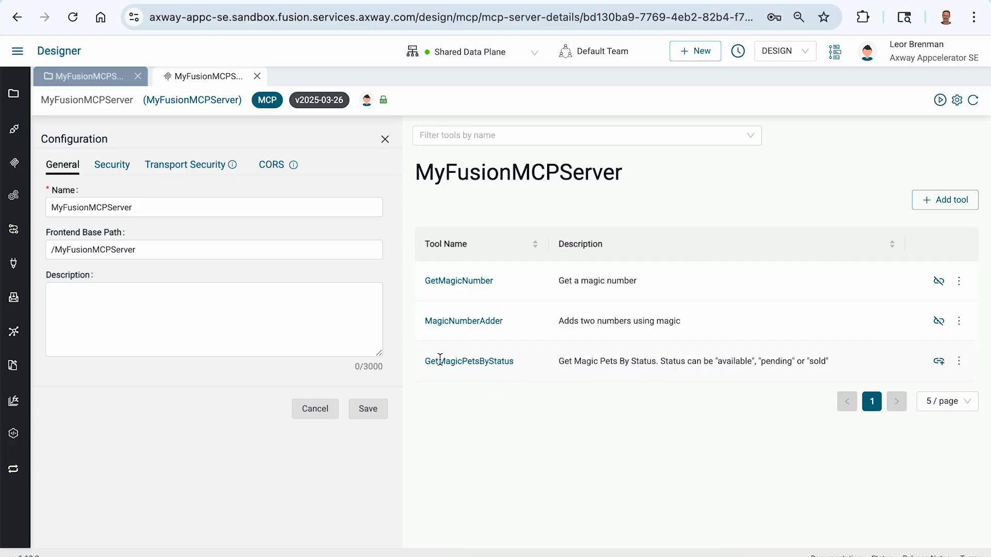
left_click(939, 362)
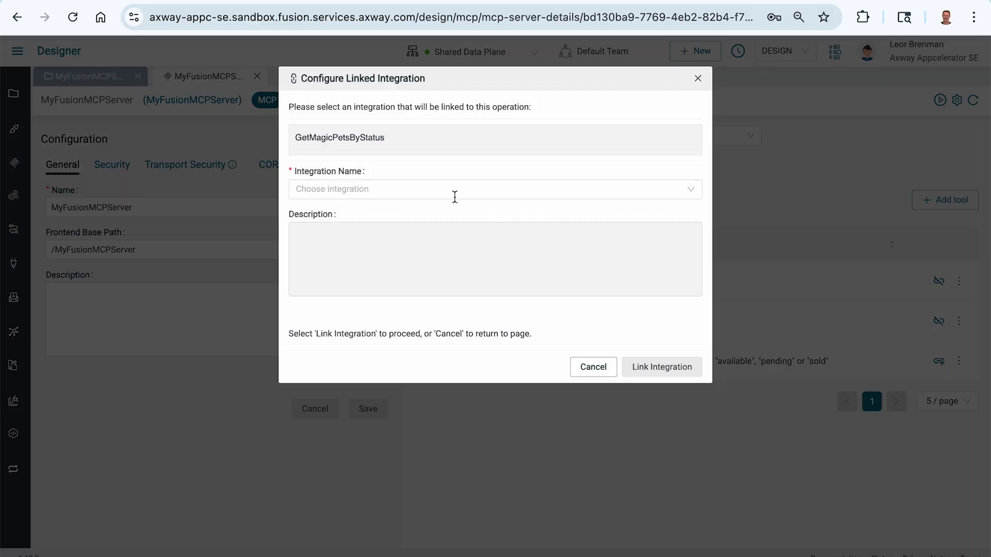
left_click(434, 193)
left_click(483, 271)
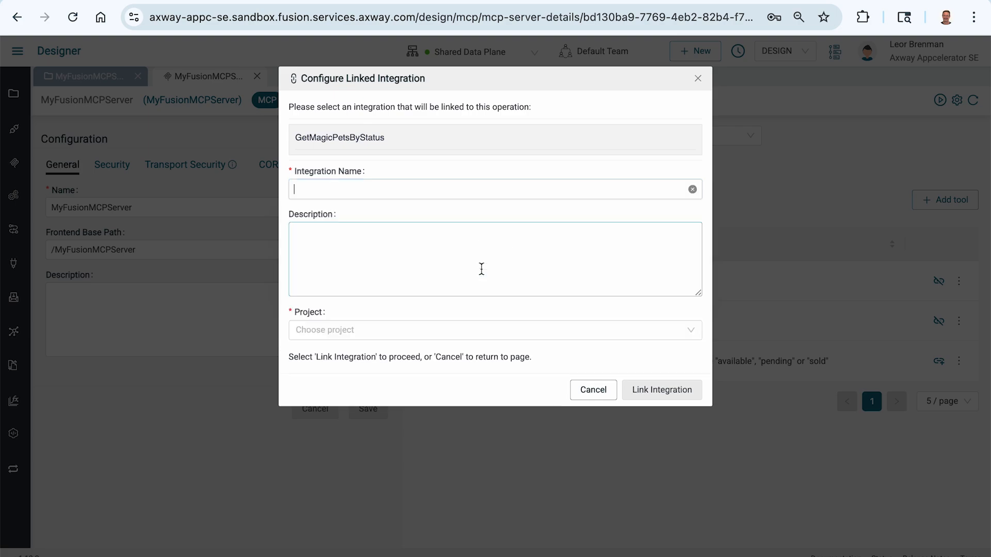
key("ctrl+v")
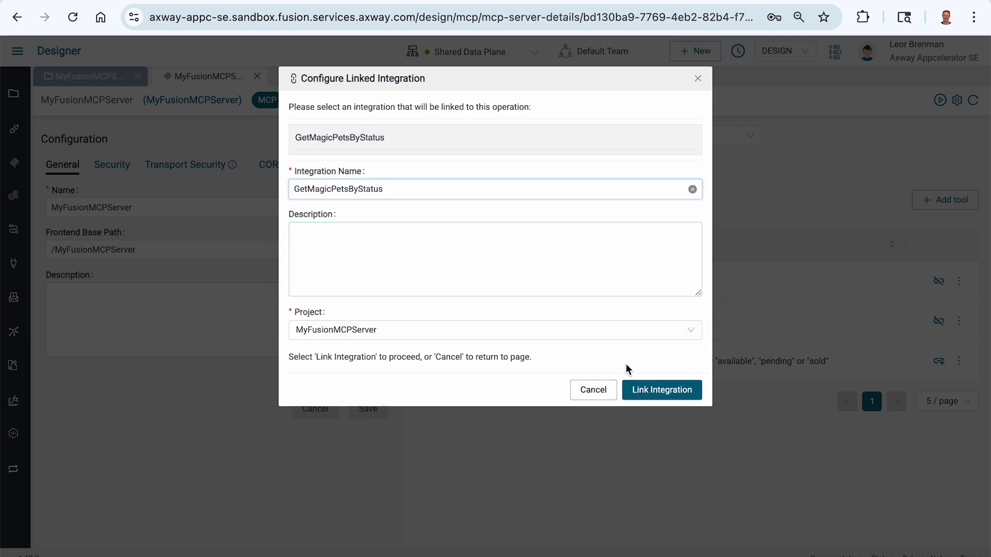
left_click(657, 394)
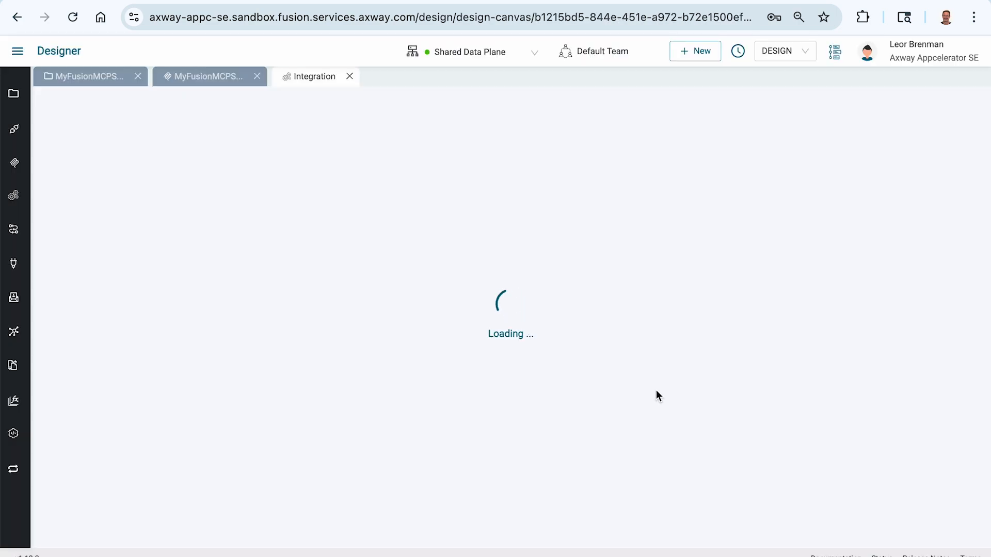
left_click(335, 178)
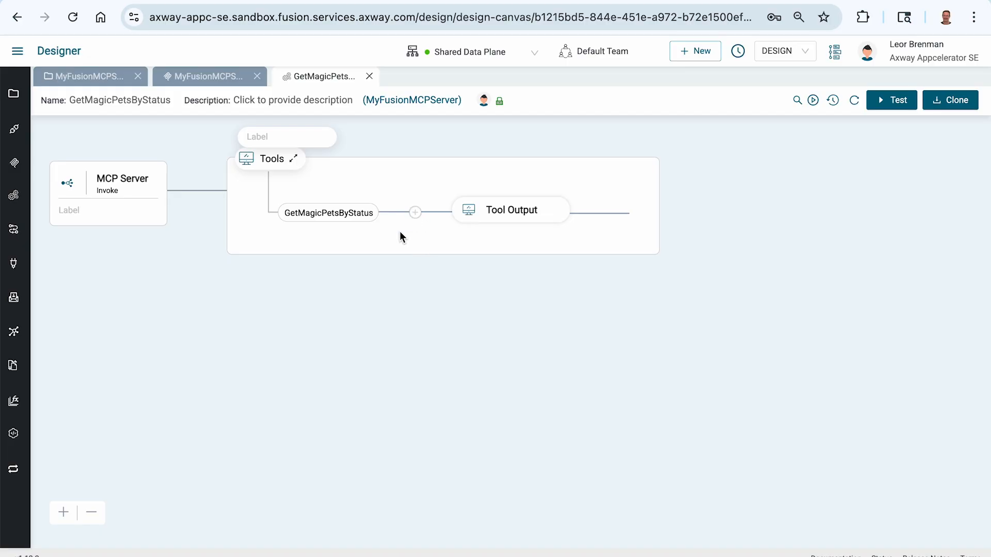
Add an OpenAPI Client Invoke Operation component between GetMagicPetsByStatus and Tool Output.
left_click(415, 213)
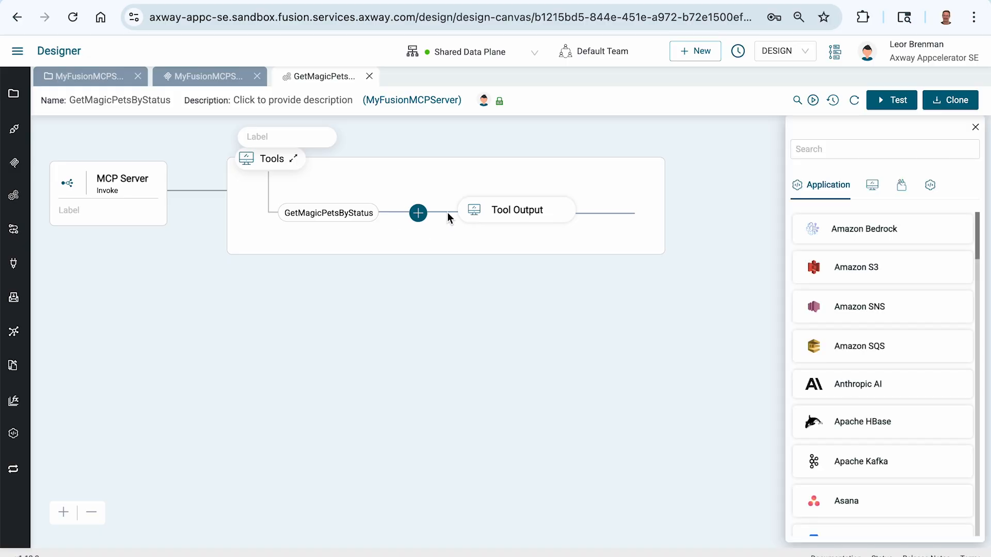
left_click(816, 149)
type("open")
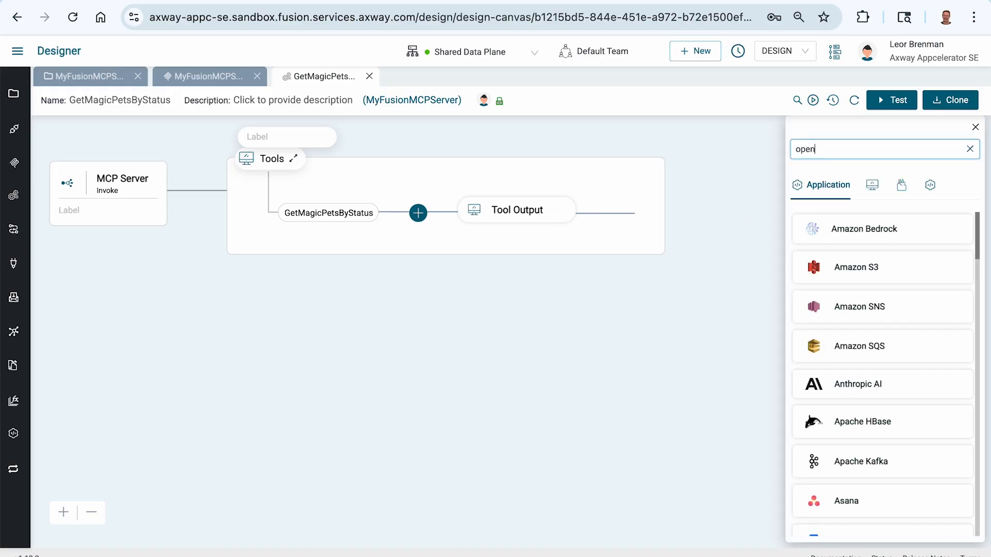
left_click(872, 187)
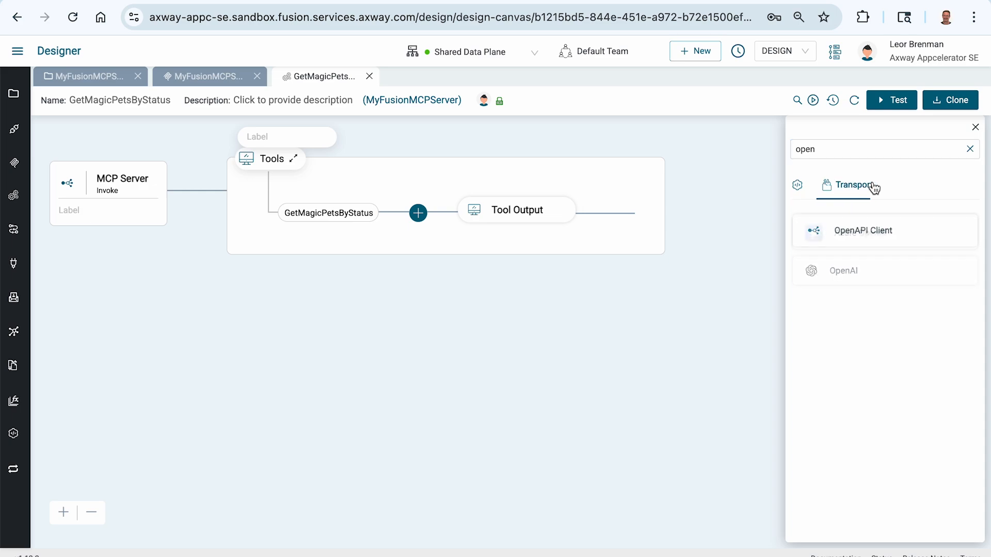
left_click(860, 231)
left_click(854, 260)
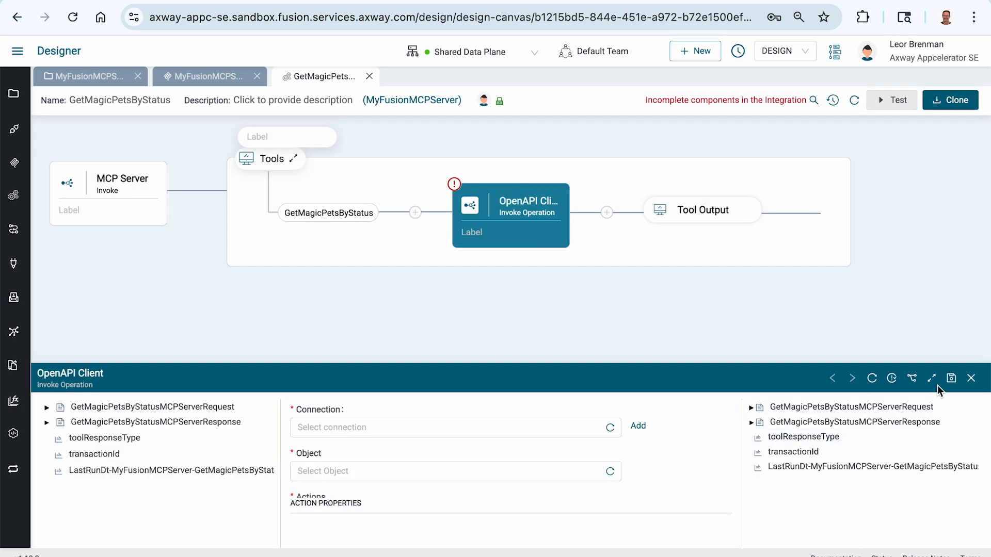
Configure the OpenAPI Client with the Petstore3 connection from the current project, object pet and action findPetsByStatus.
left_click(933, 381)
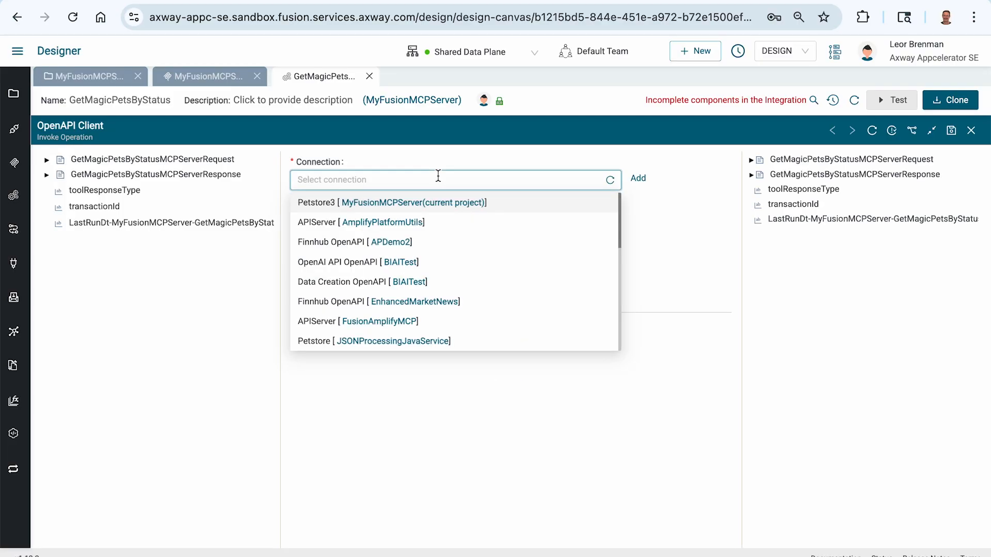
left_click(377, 204)
left_click(354, 221)
left_click(318, 252)
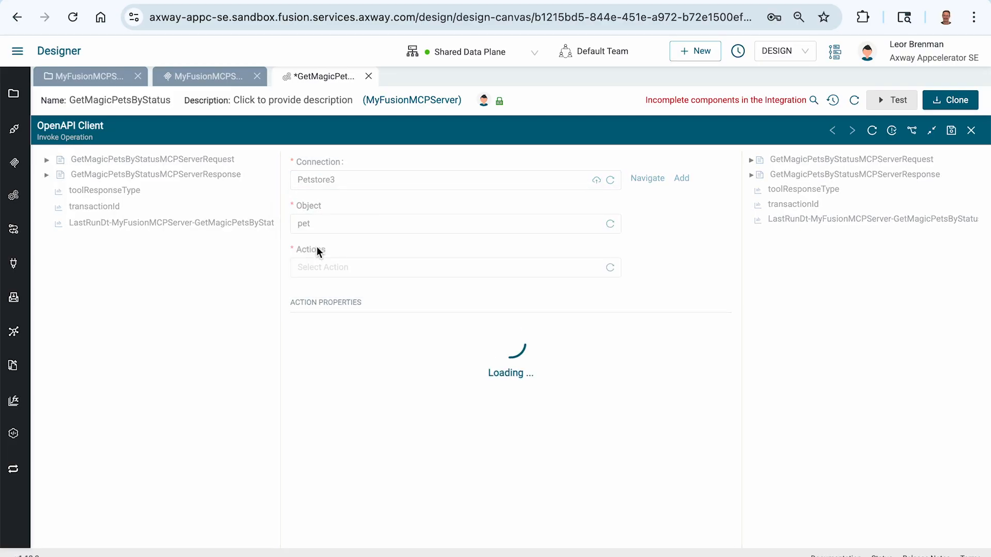
left_click(315, 268)
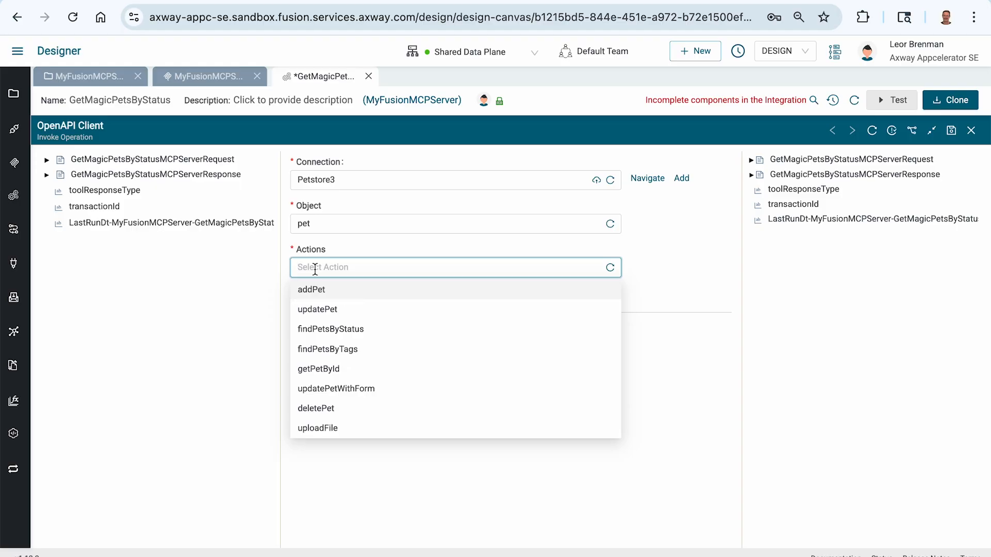
left_click(331, 328)
Map status from the GetMagicPetsByStatusMCPServerRequest body to the status query parameter of findPetsByStatus.
left_click(327, 345)
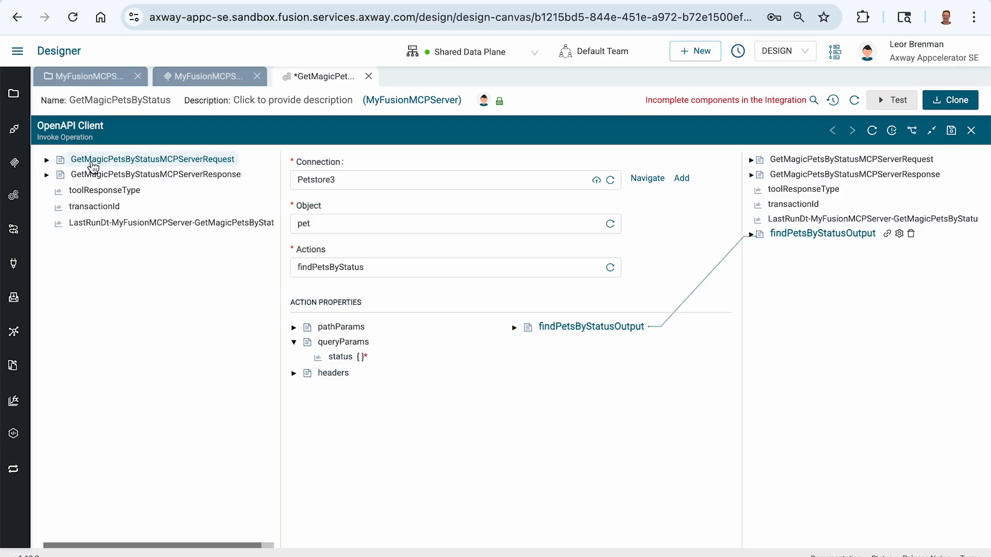
left_click(46, 161)
left_click(59, 175)
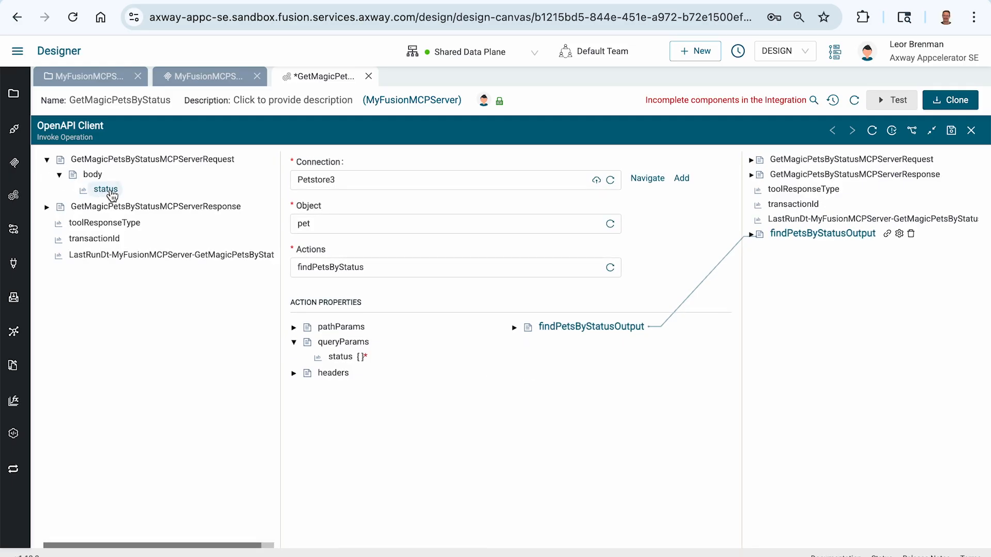
left_click_drag(112, 194, 342, 360)
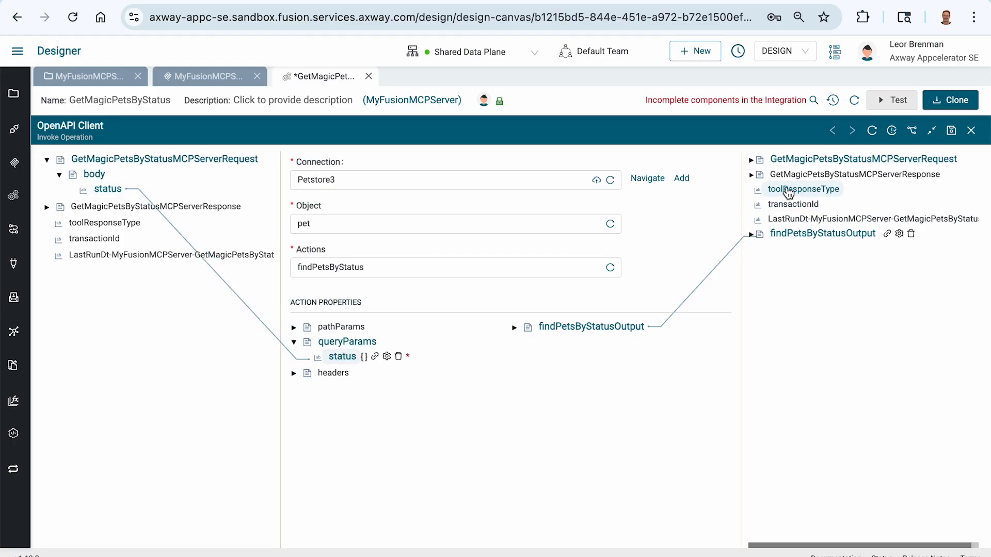
Set the output toolResponseType value to TextContent and save it.
right_click(788, 193)
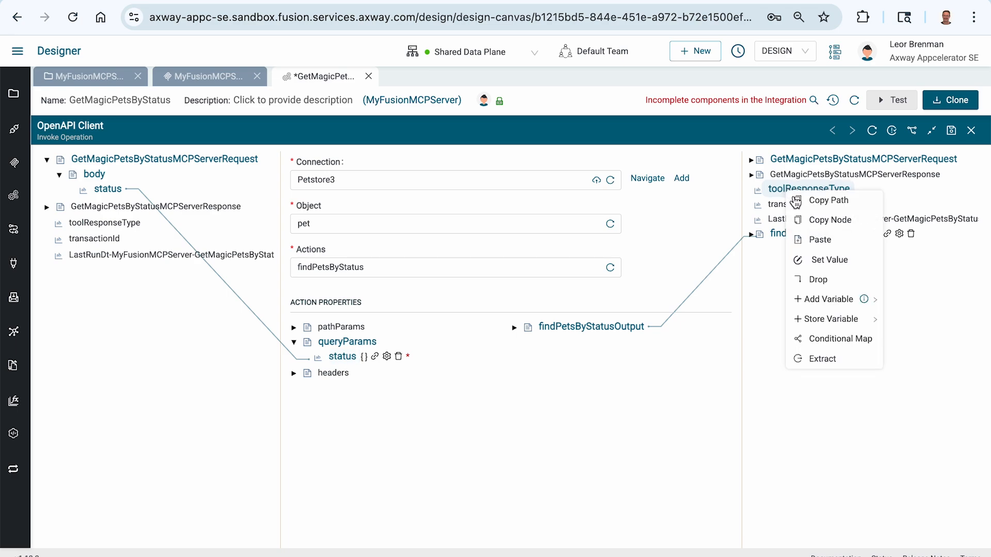
left_click(811, 260)
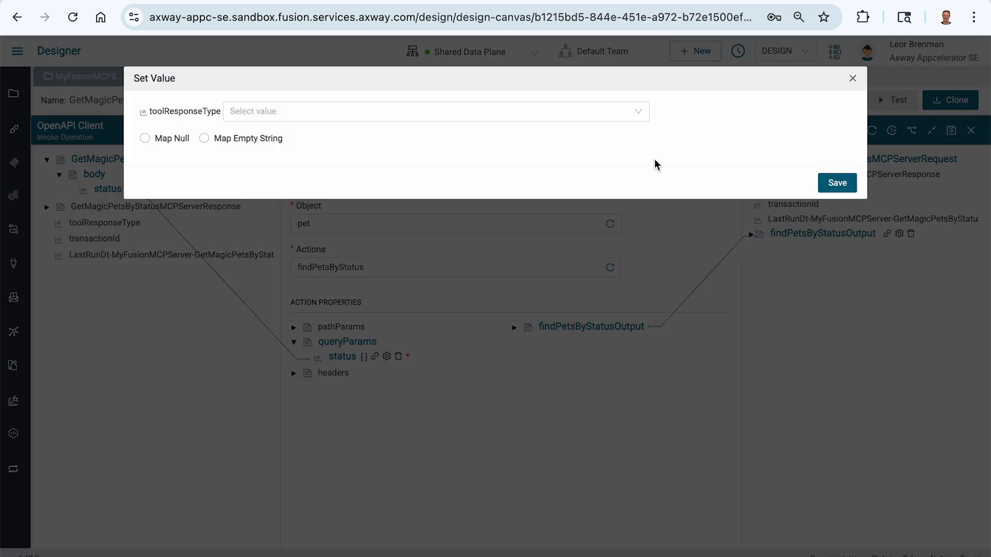
left_click(559, 111)
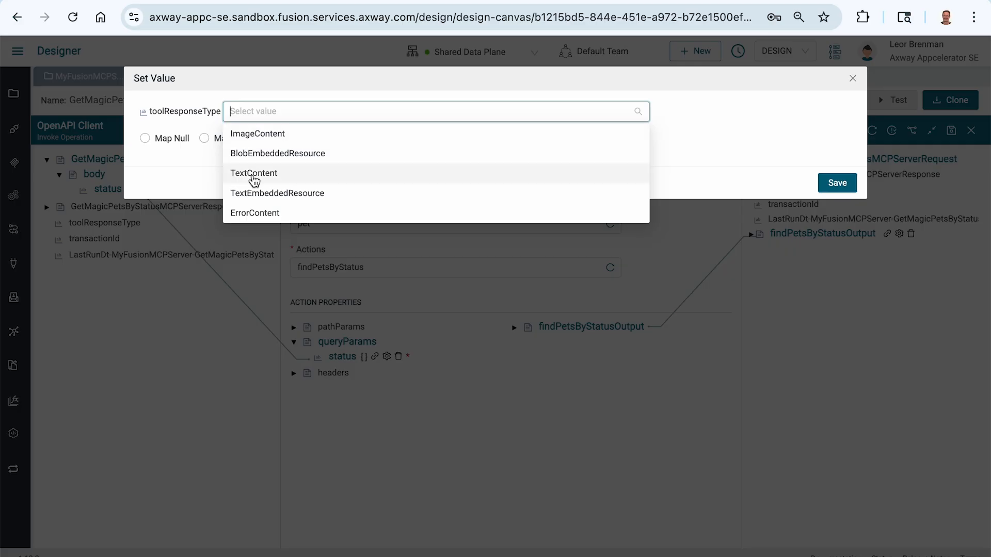
left_click(252, 179)
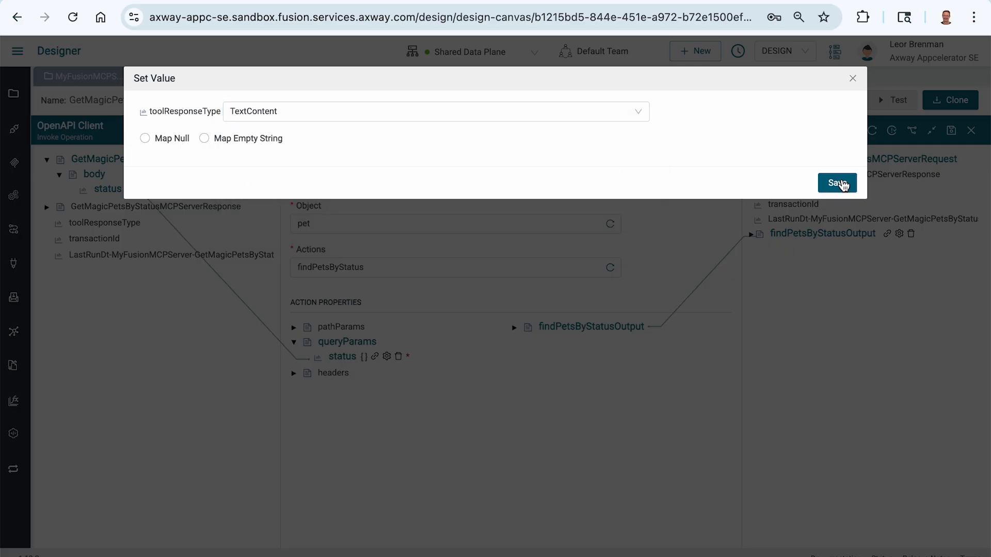
left_click(840, 183)
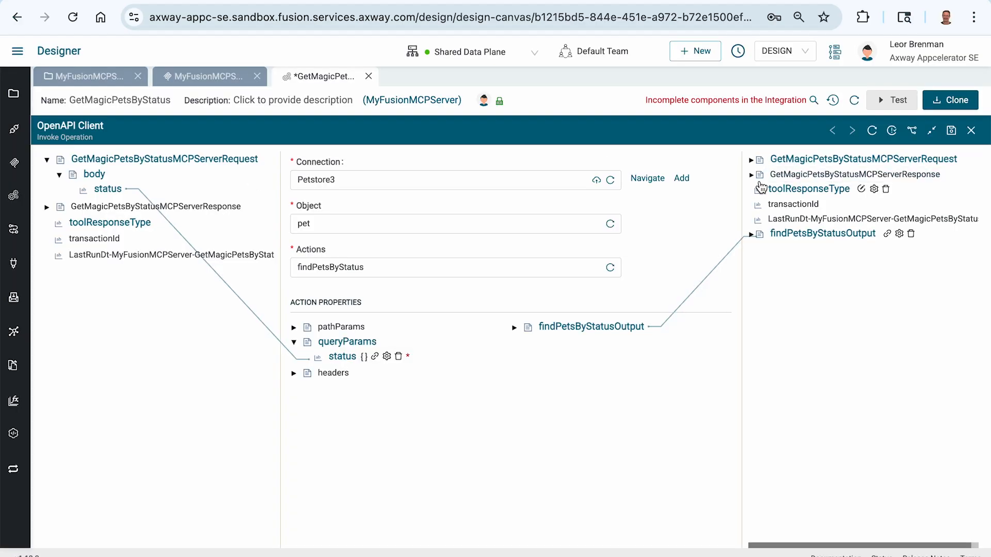
Map the findPetsByStatusOutput response to the text node under TextContent > result > content, then save and close the OpenAPI Client configuration.
left_click(751, 176)
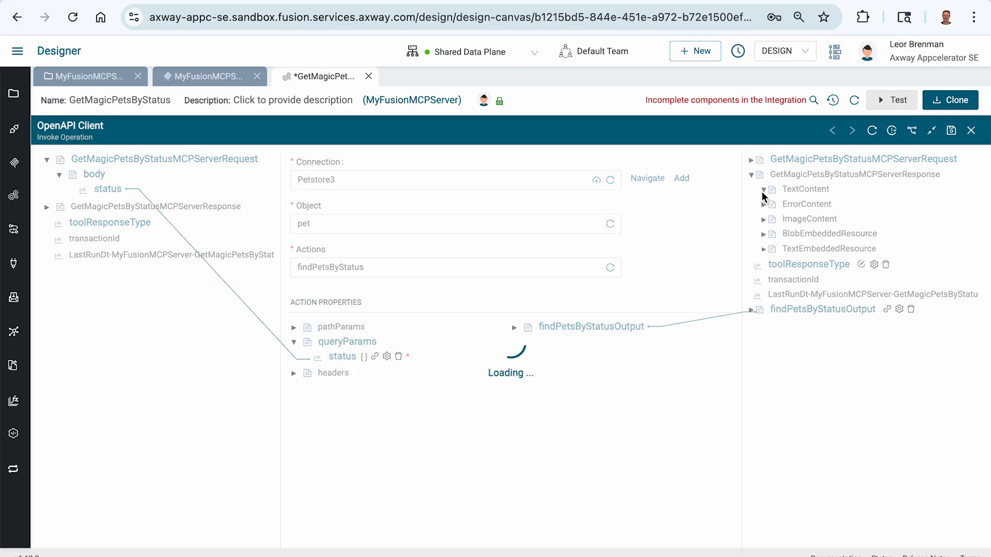
left_click(763, 191)
left_click(777, 205)
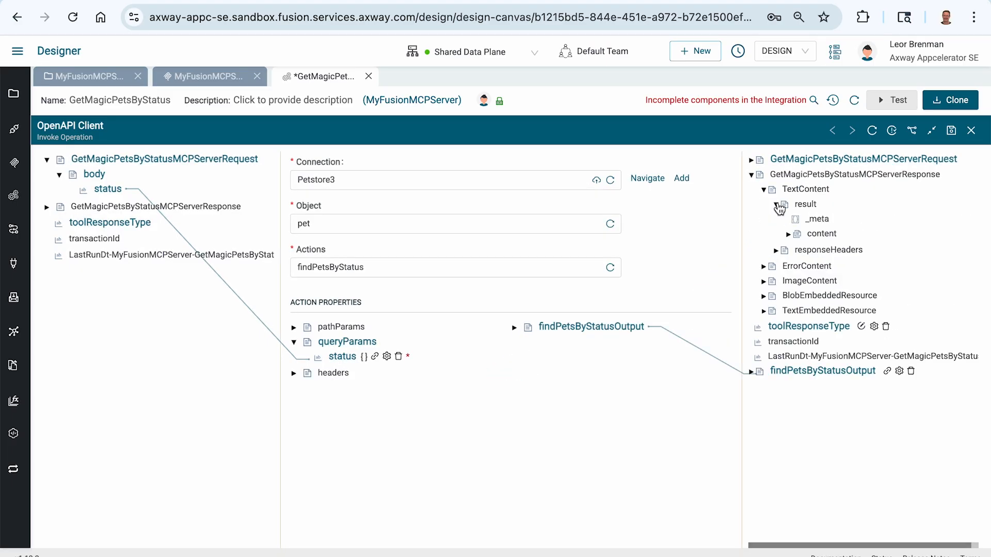
left_click(789, 234)
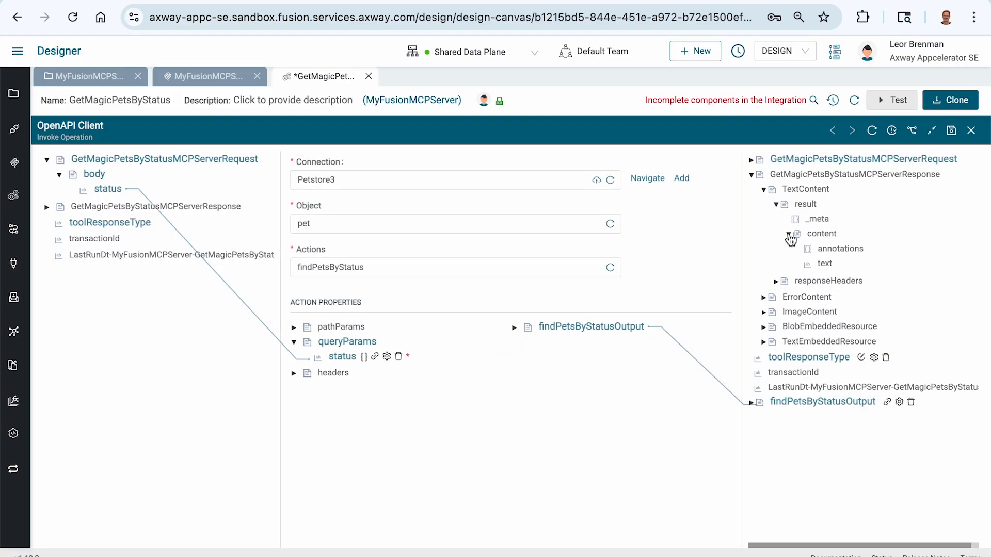
left_click(514, 329)
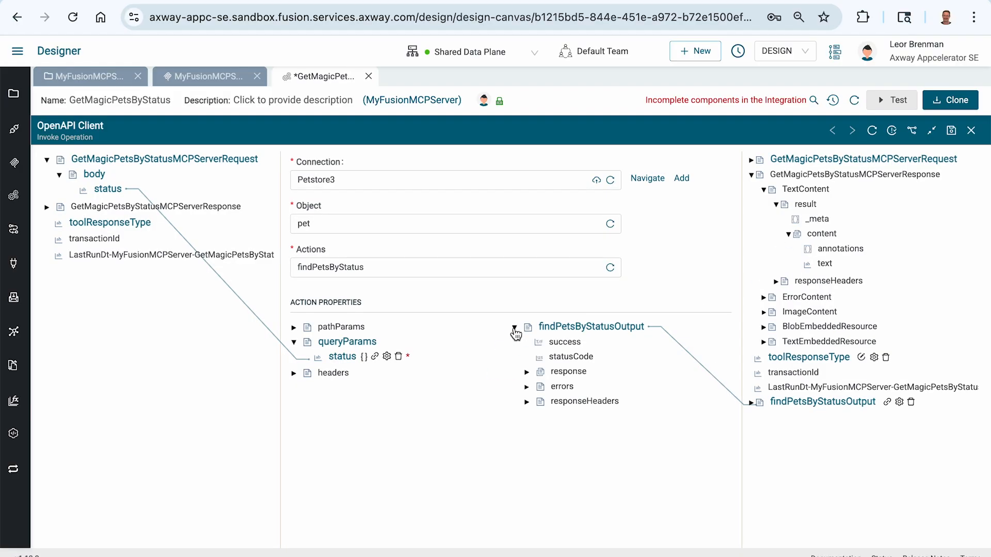
left_click(526, 373)
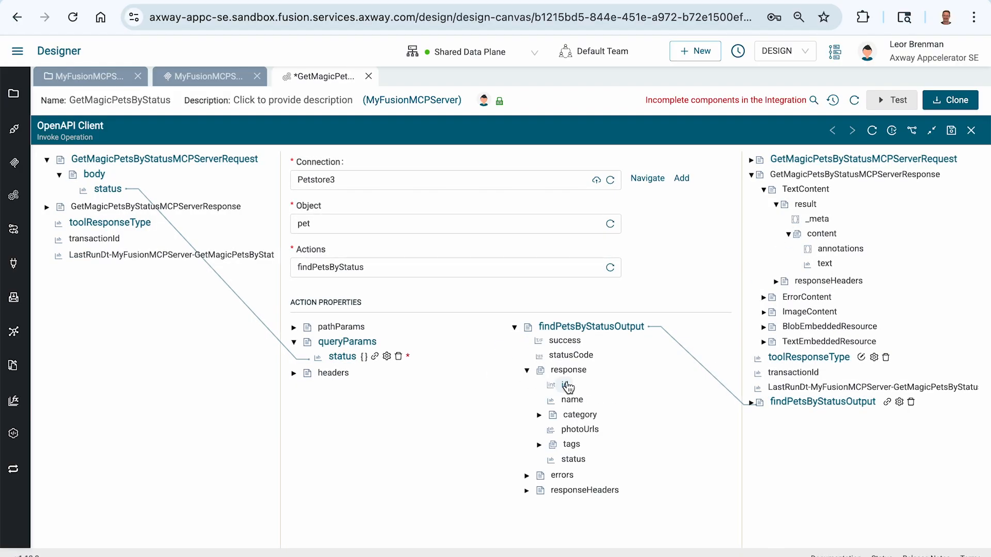
left_click_drag(570, 374, 828, 265)
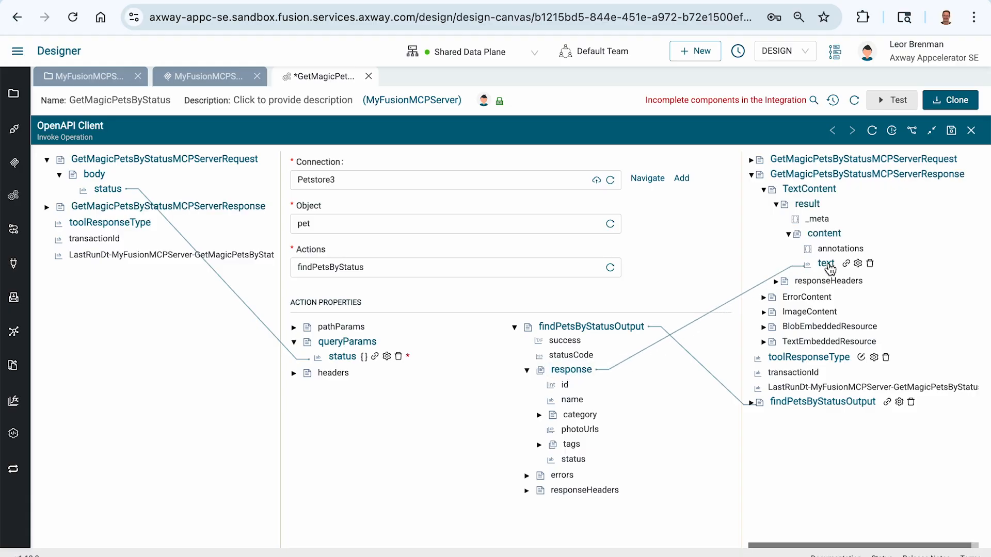
left_click(952, 132)
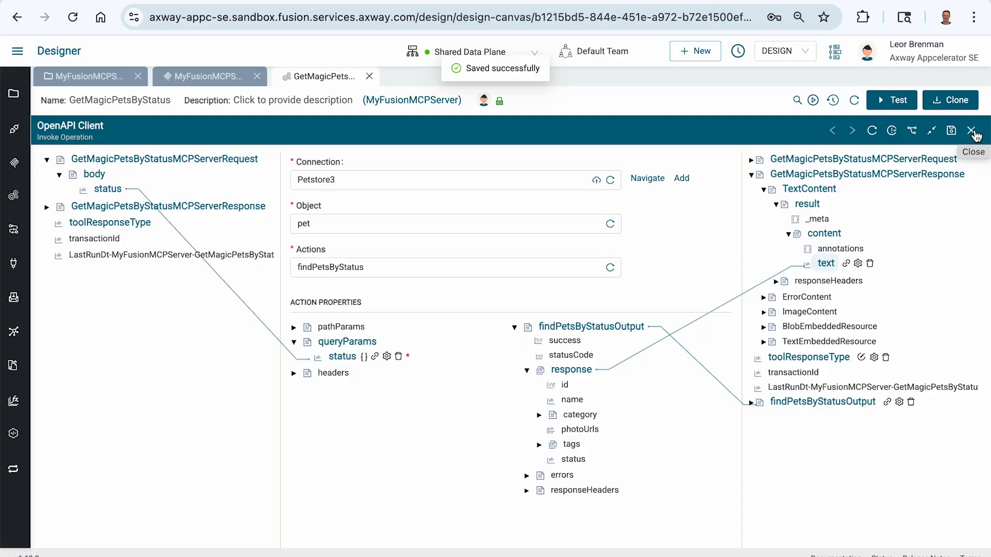
left_click(974, 133)
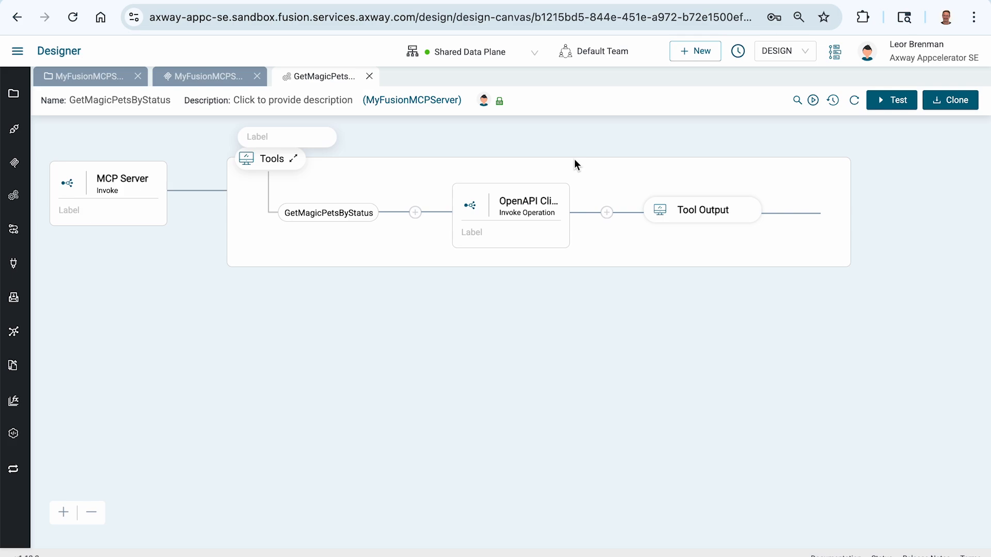
Browse the Application, System and Transport components that can be added after the OpenAPI Client, without adding any.
left_click(608, 212)
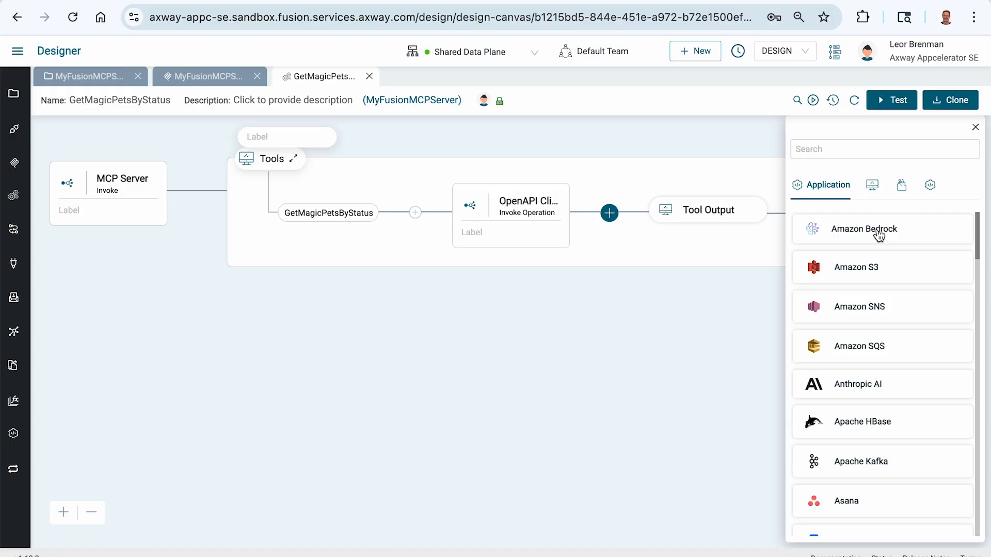
scroll(870, 264, "down", 9)
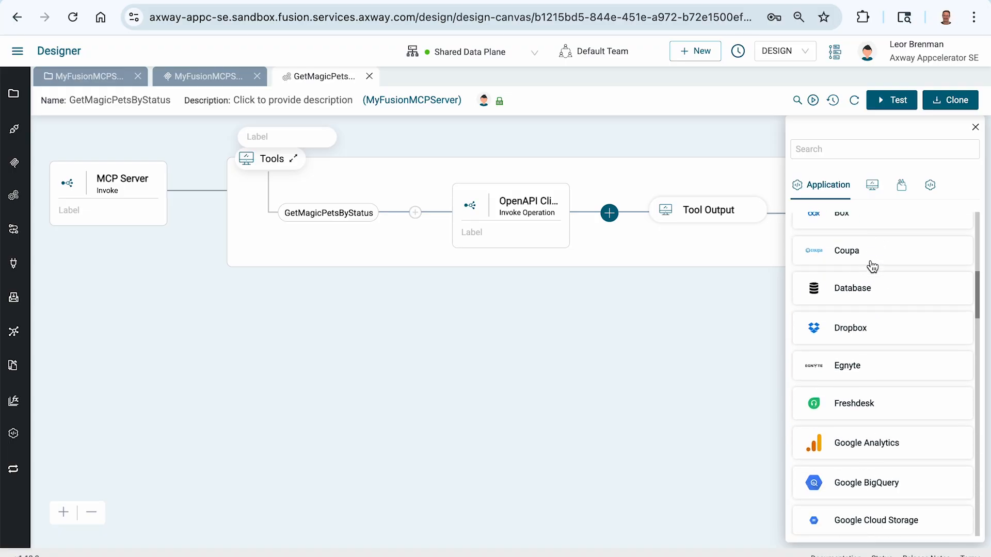
scroll(870, 266, "down", 10)
left_click(872, 184)
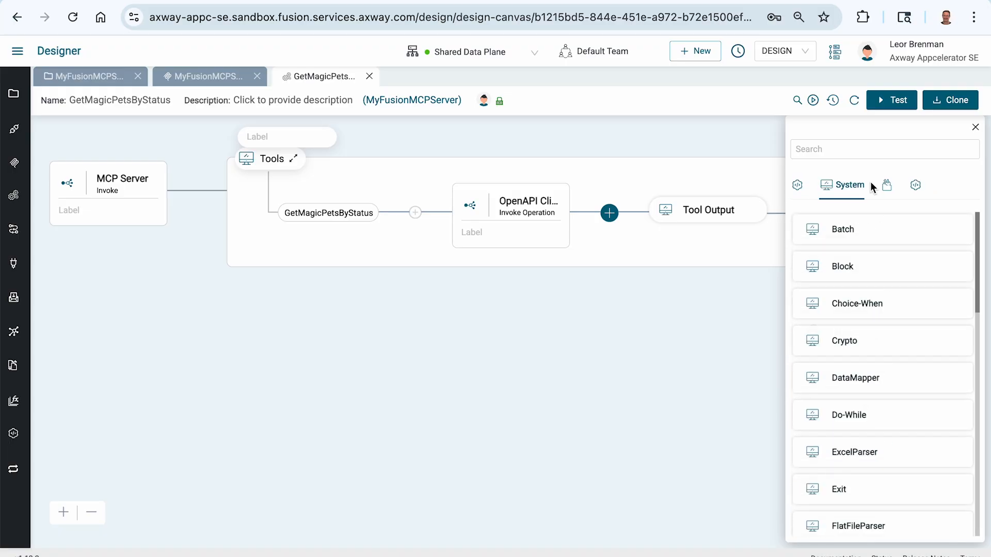
scroll(873, 264, "down", 1)
scroll(873, 261, "up", 1)
left_click(886, 185)
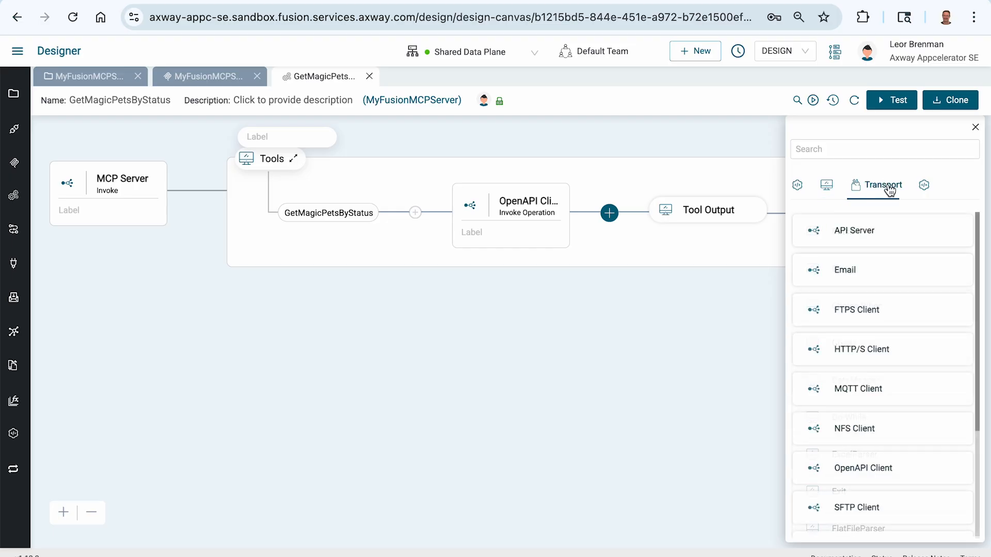
scroll(897, 293, "down", 1)
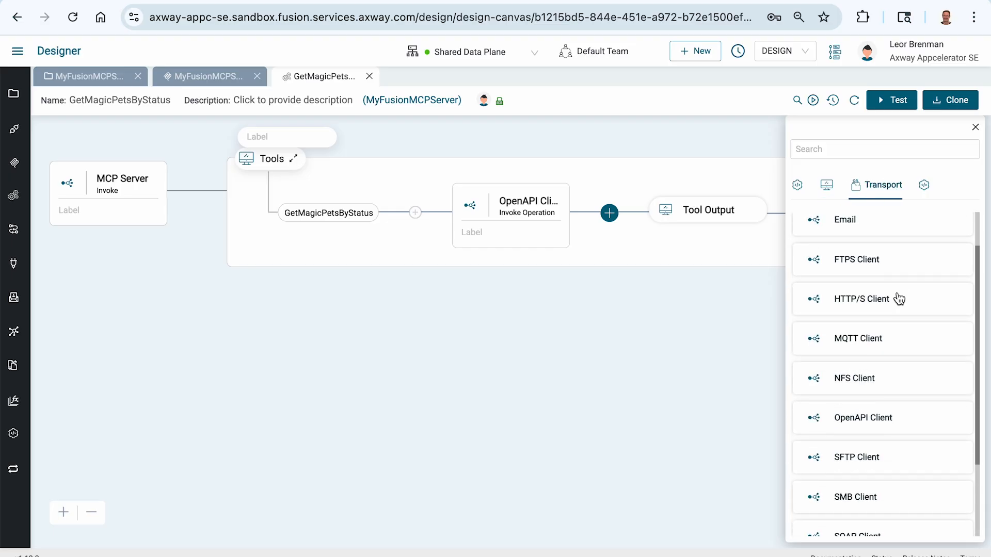
scroll(898, 294, "down", 3)
left_click(529, 237)
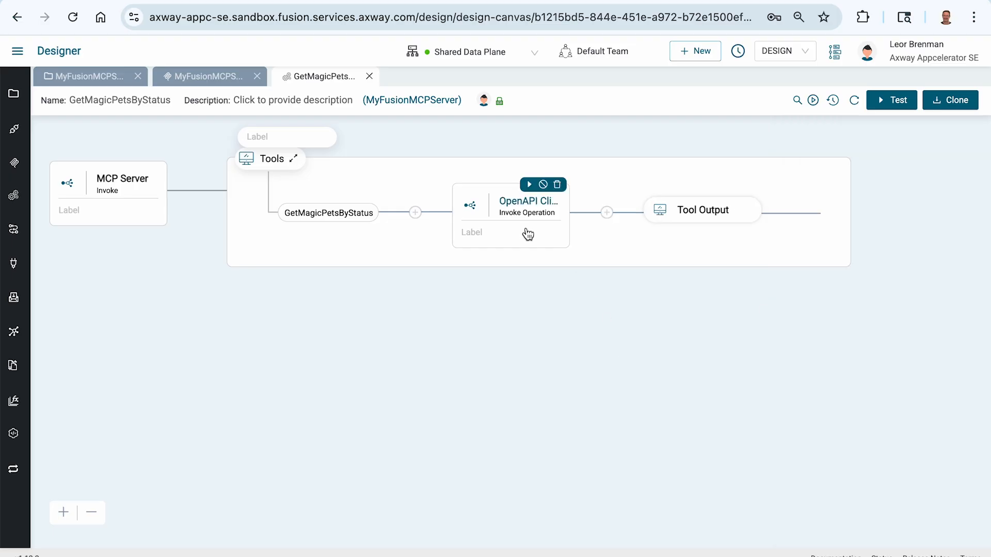
Return to MyFusionMCPServer and activate the MCP server on the Shared Data Plane.
left_click(227, 81)
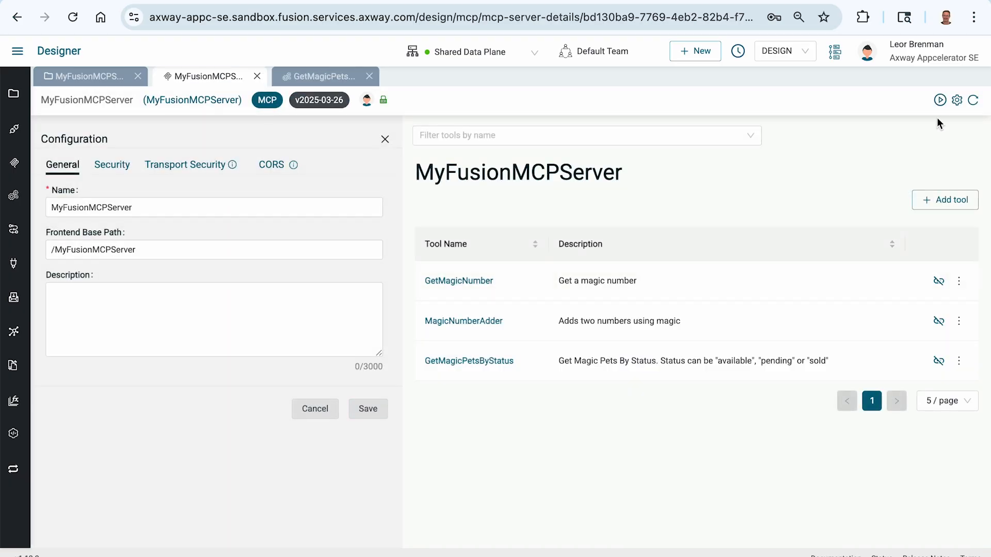
left_click(941, 101)
left_click(686, 159)
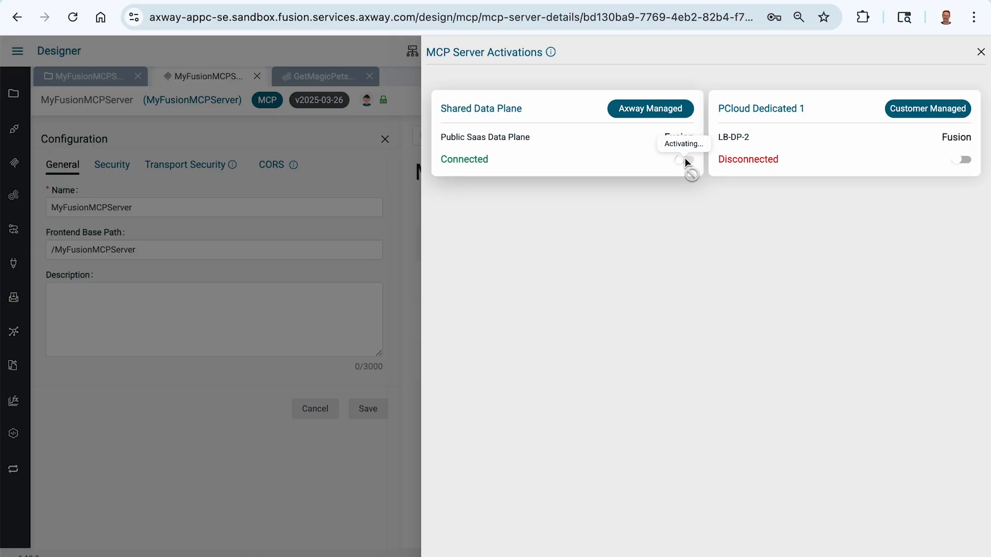
Switch to Postman, disconnect and reconnect the MyFusionMCPServer request, and look through its reloaded tool list.
key("super+Tab")
key("super+Tab")
key("super+Tab")
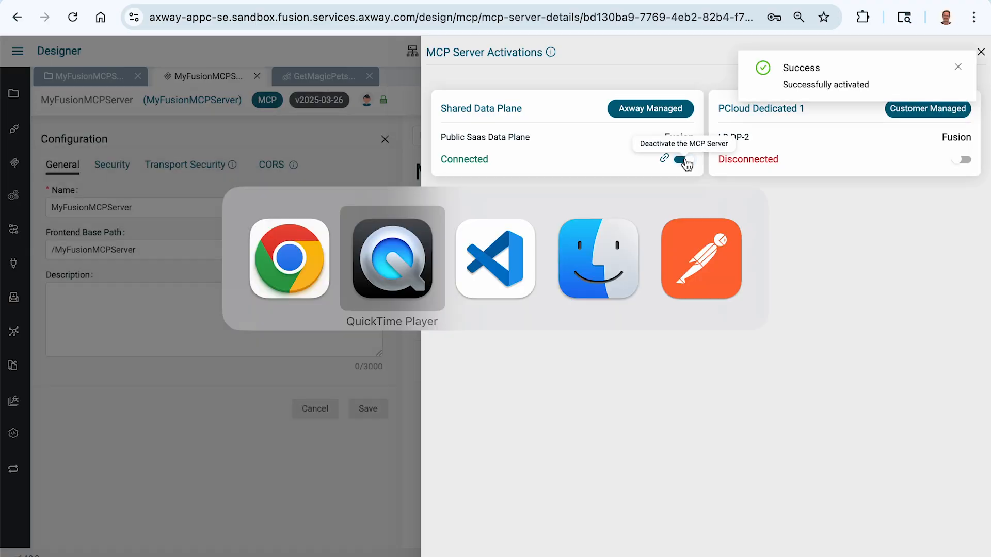
key("super+Tab")
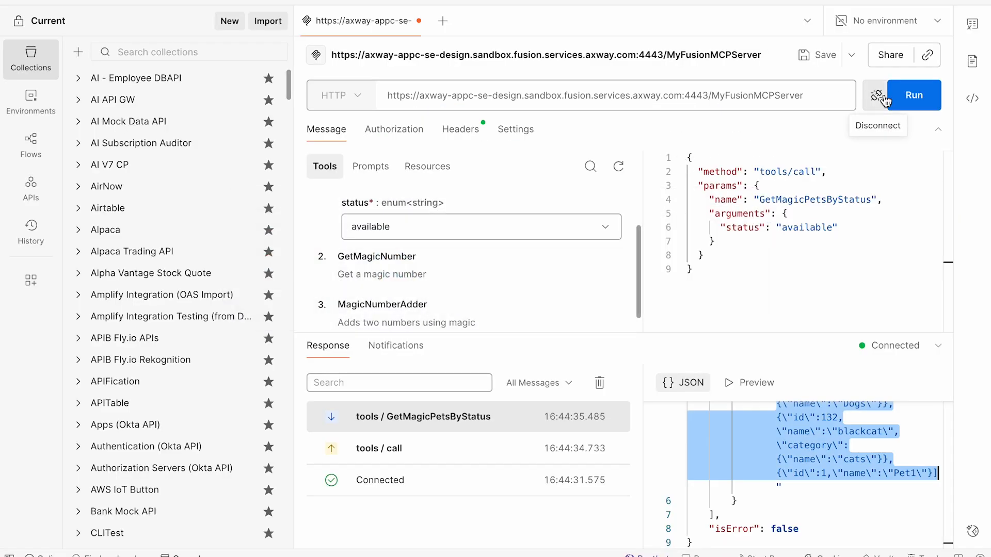
left_click(885, 100)
left_click(915, 102)
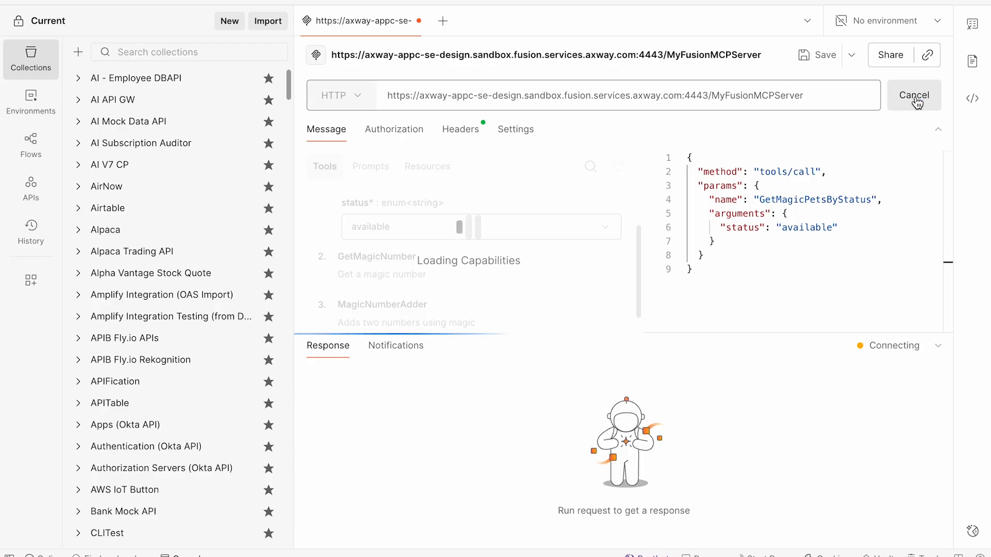
scroll(512, 260, "up", 2)
scroll(364, 238, "down", 2)
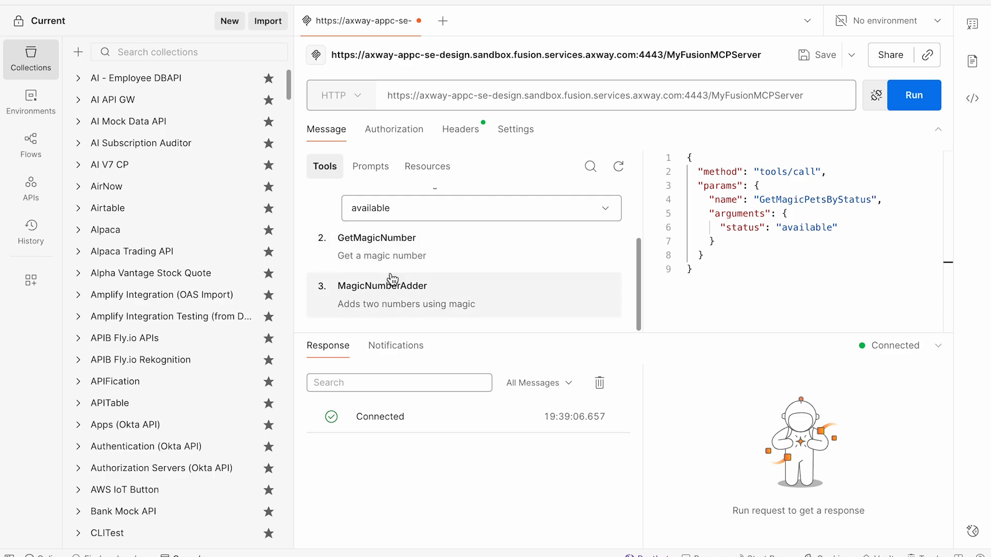
Set the status argument of GetMagicPetsByStatus to pending and run the tool.
scroll(388, 278, "up", 2)
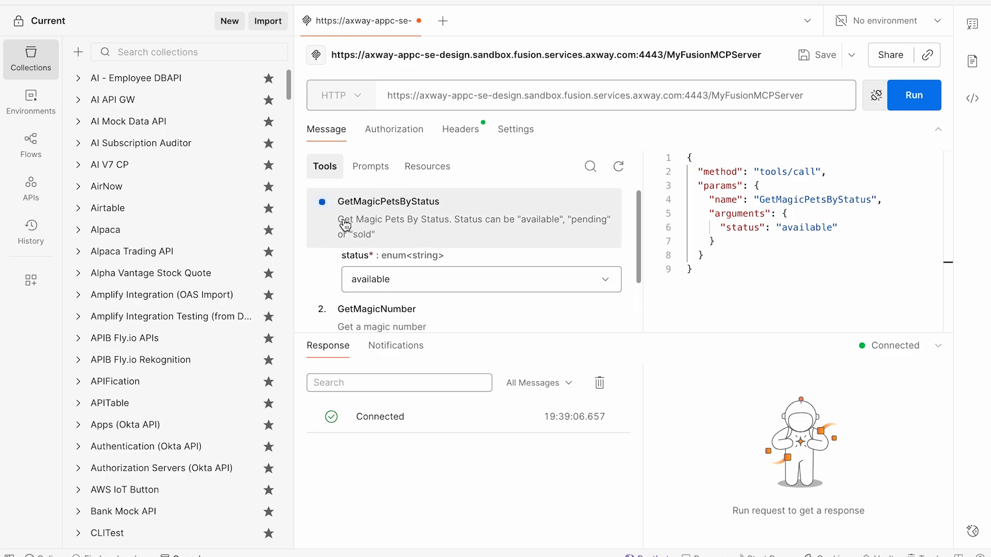
left_click(436, 287)
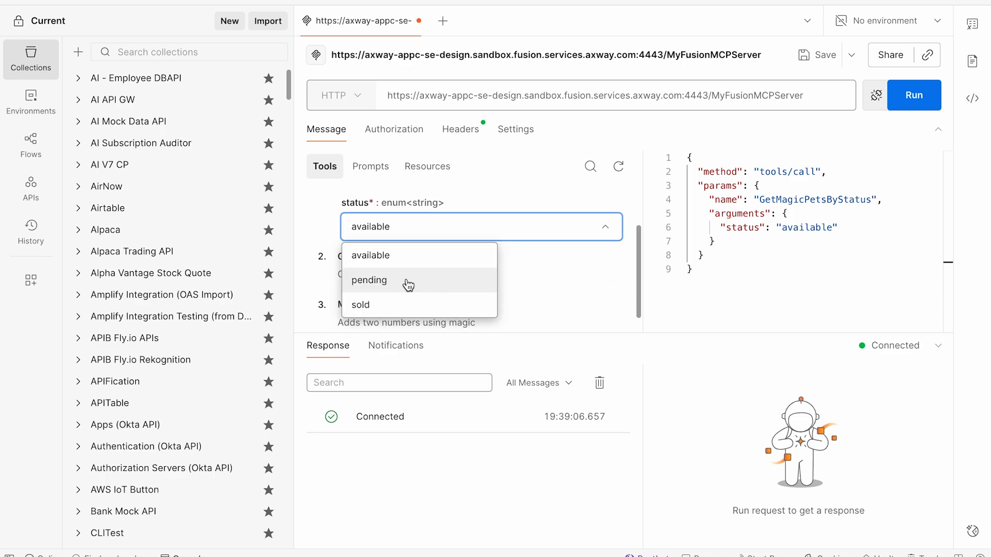
left_click(408, 283)
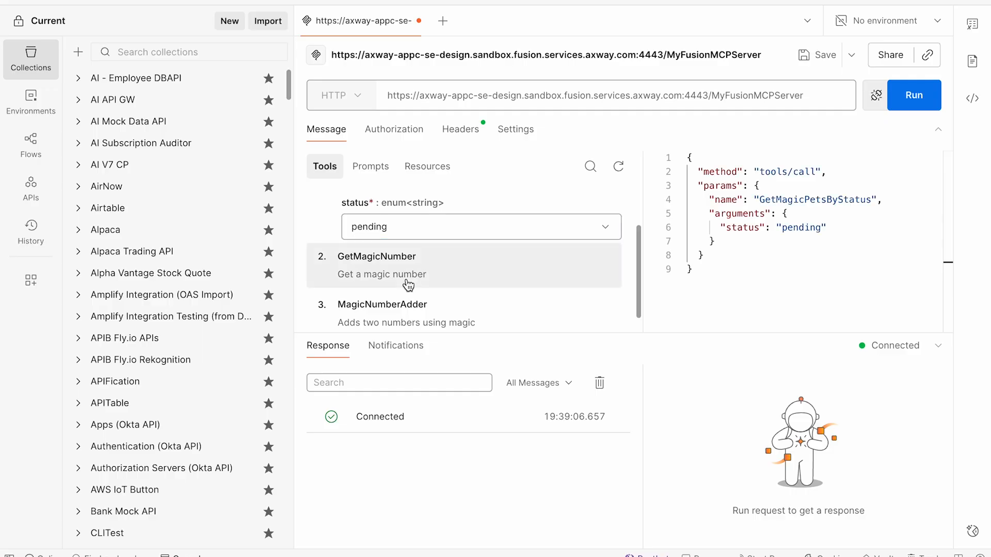
left_click(910, 102)
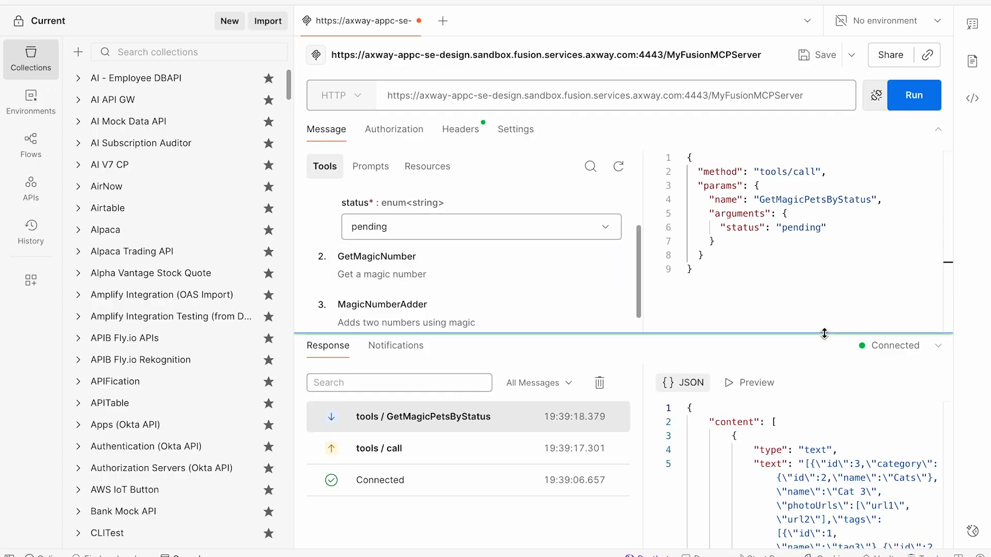
Copy the full escaped JSON array from the text field of the GetMagicPetsByStatus response.
scroll(818, 409, "down", 10)
scroll(818, 409, "up", 10)
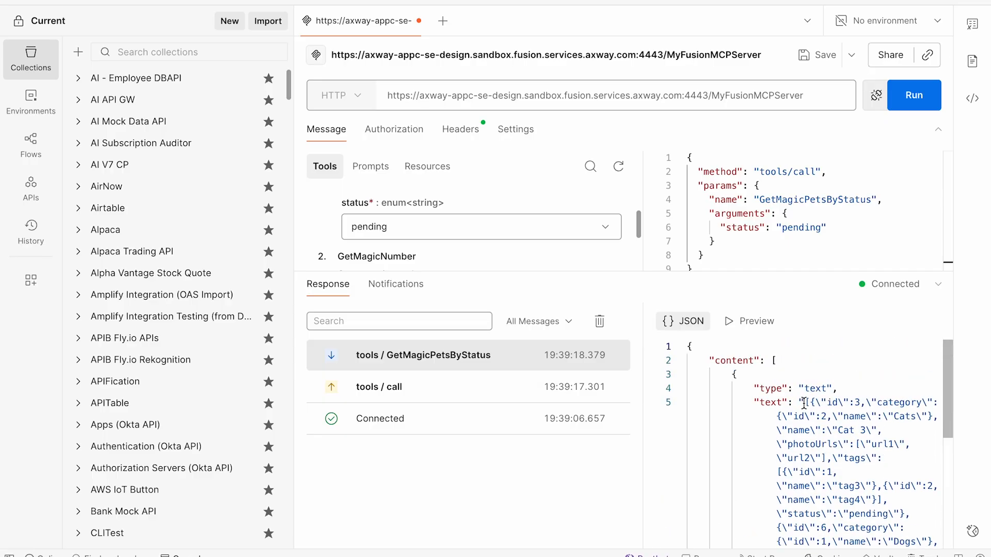
left_click_drag(806, 403, 890, 488)
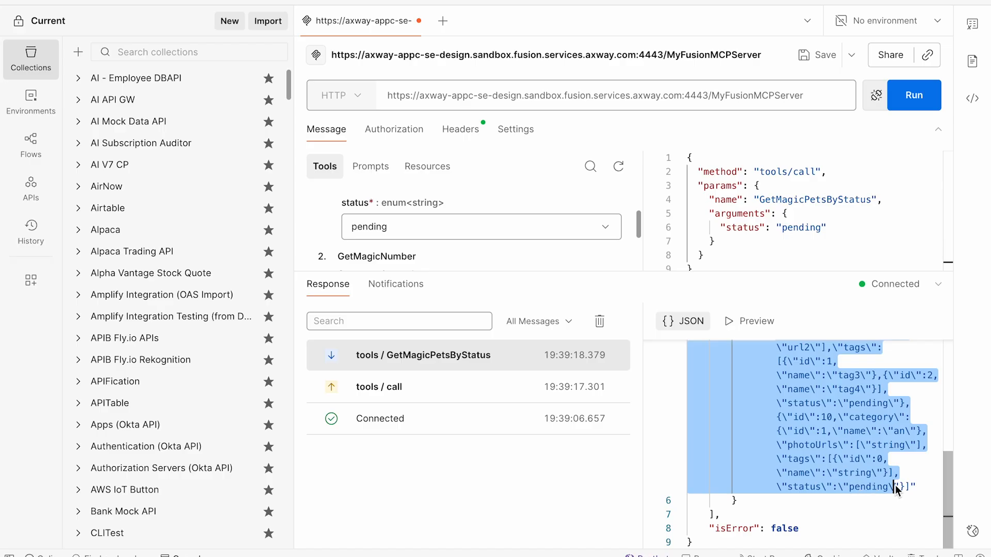
right_click(826, 400)
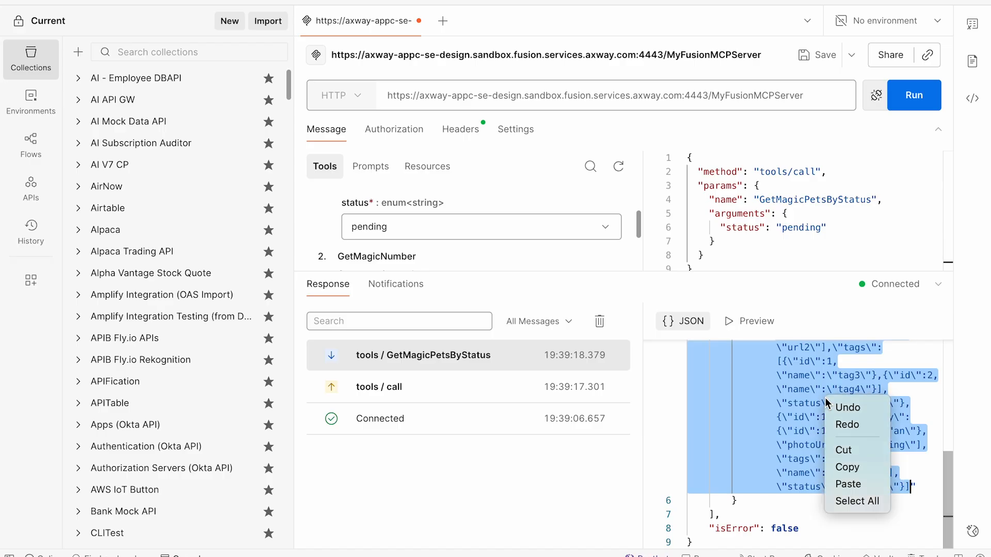
left_click(848, 467)
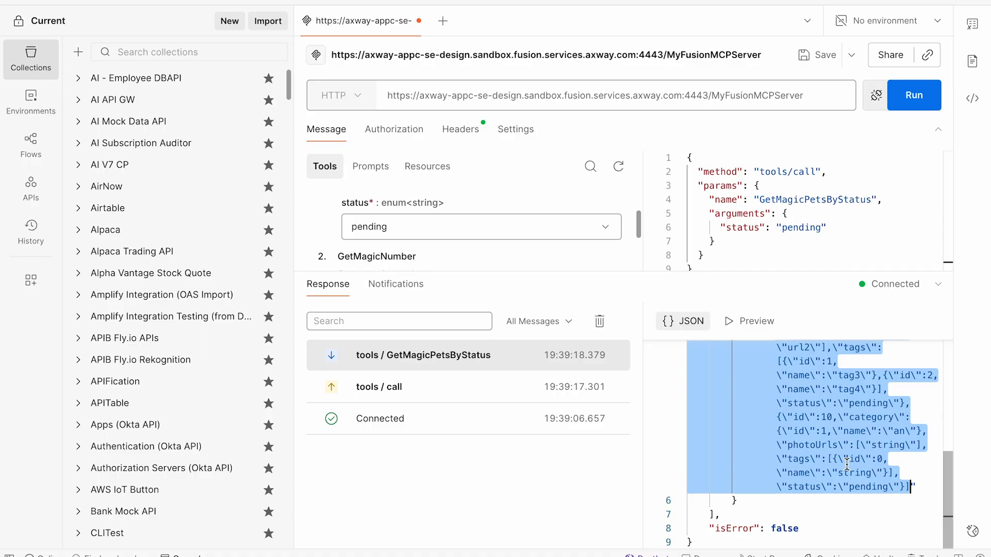
Switch to the JSON Unescape page in Chrome, unescape the copied response text and copy the output.
key("super+Tab")
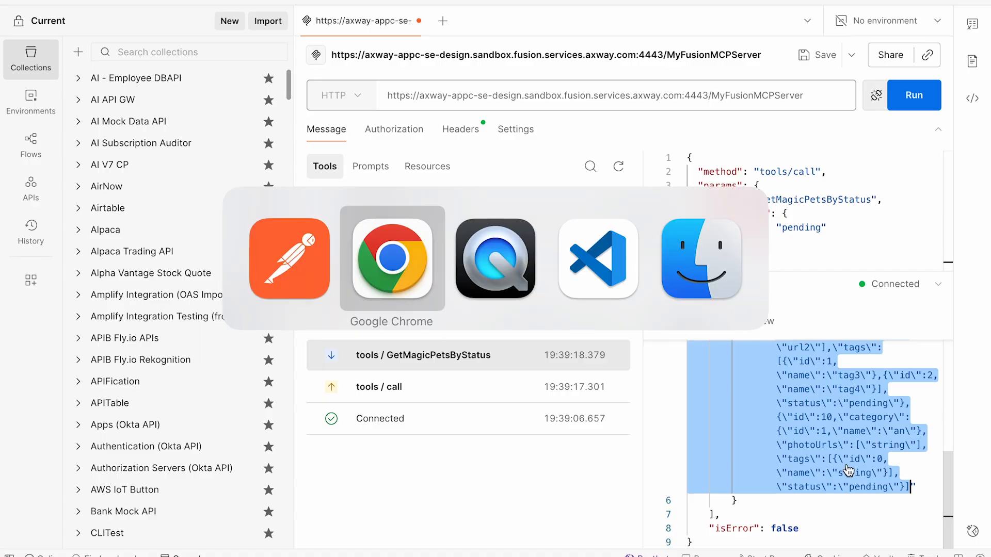
left_click(493, 1)
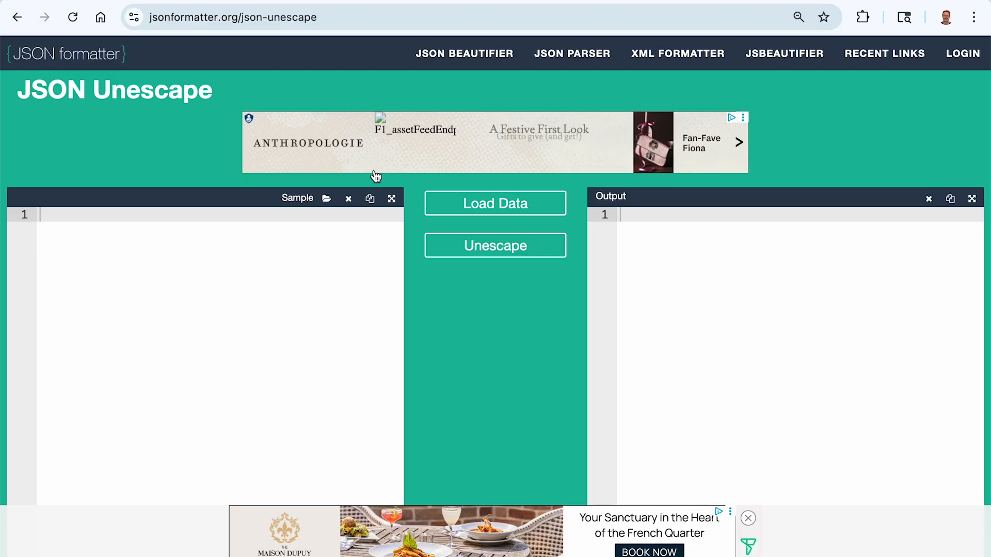
key("super+v")
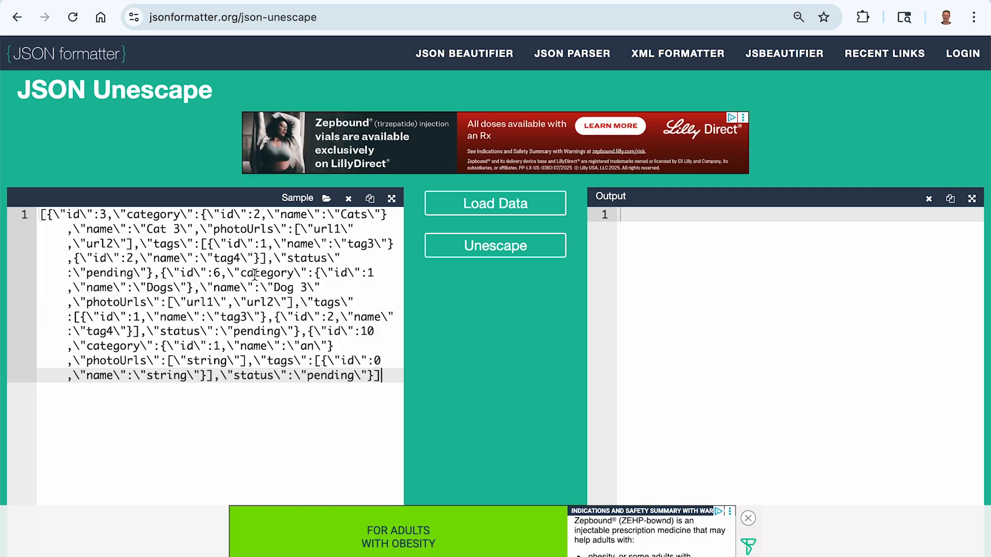
left_click(493, 252)
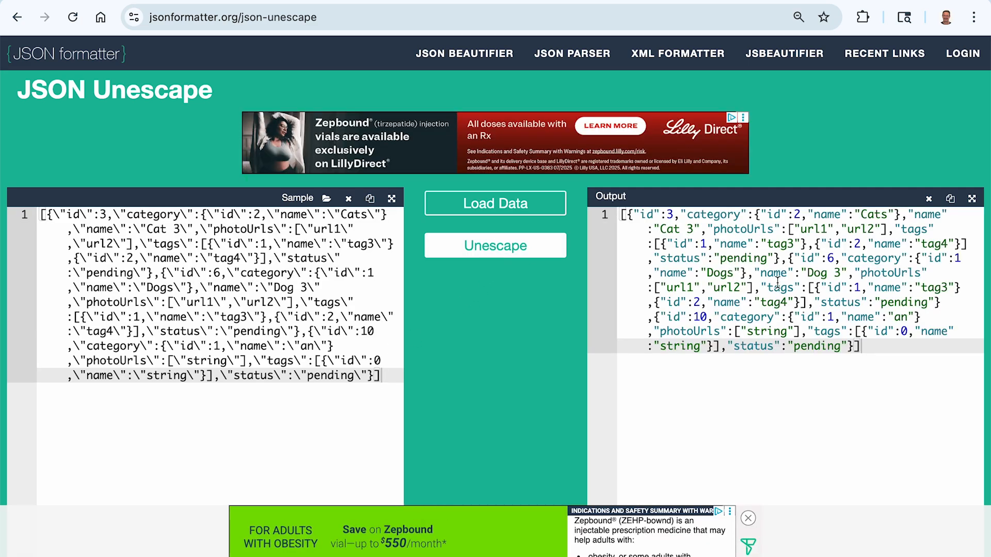
left_click(950, 198)
Beautify the unescaped JSON on the jsonformatter.org main page and display the result in View mode.
left_click(778, 54)
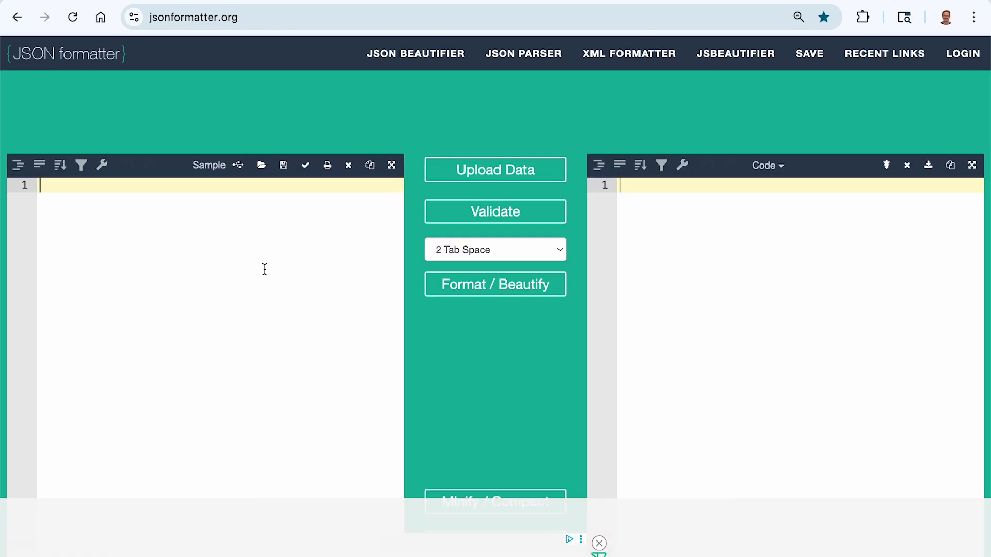
key("super+v")
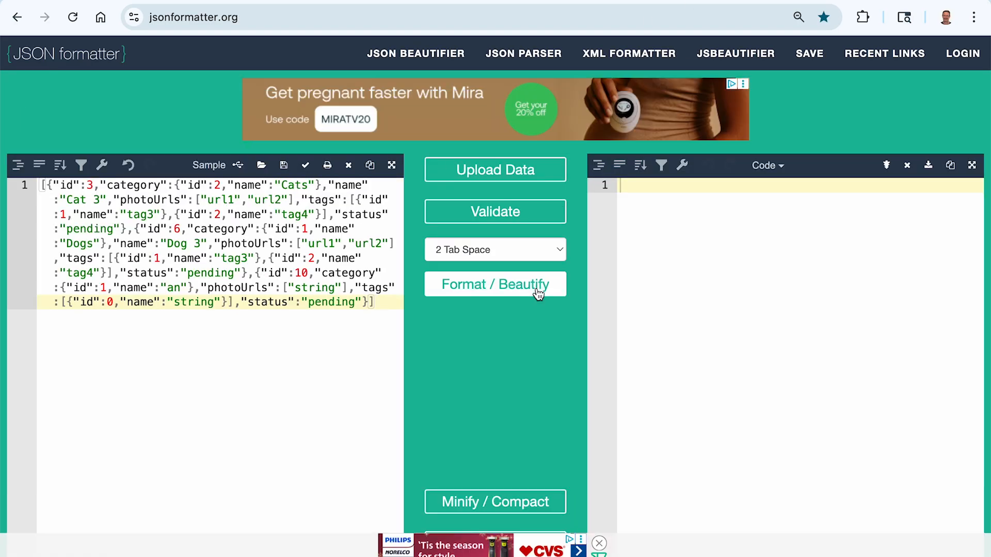
left_click(501, 295)
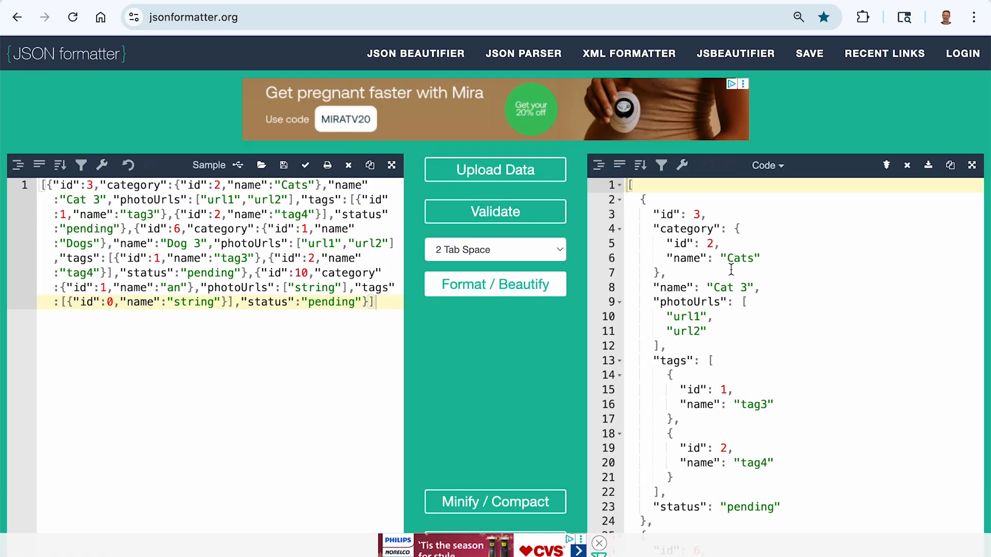
scroll(743, 268, "down", 3)
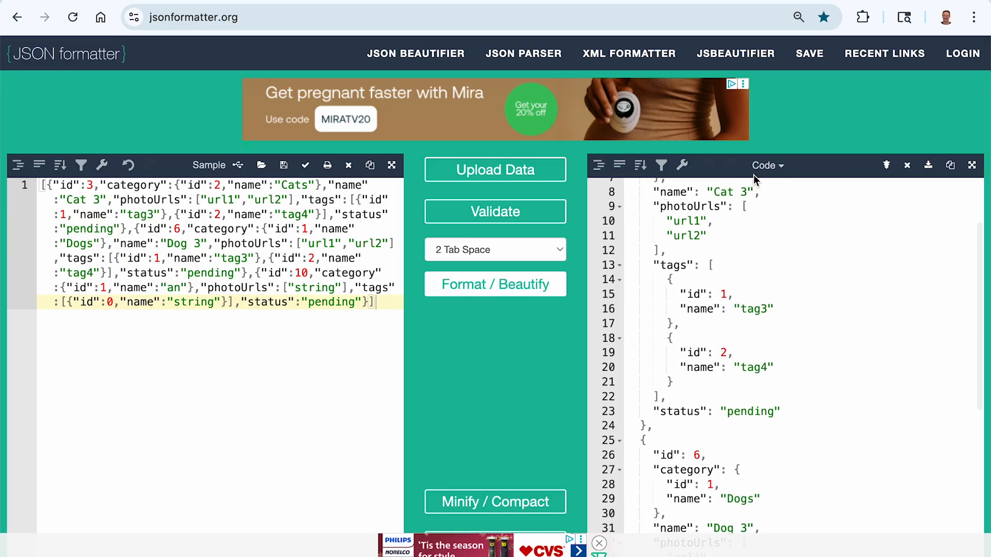
left_click(769, 166)
left_click(793, 282)
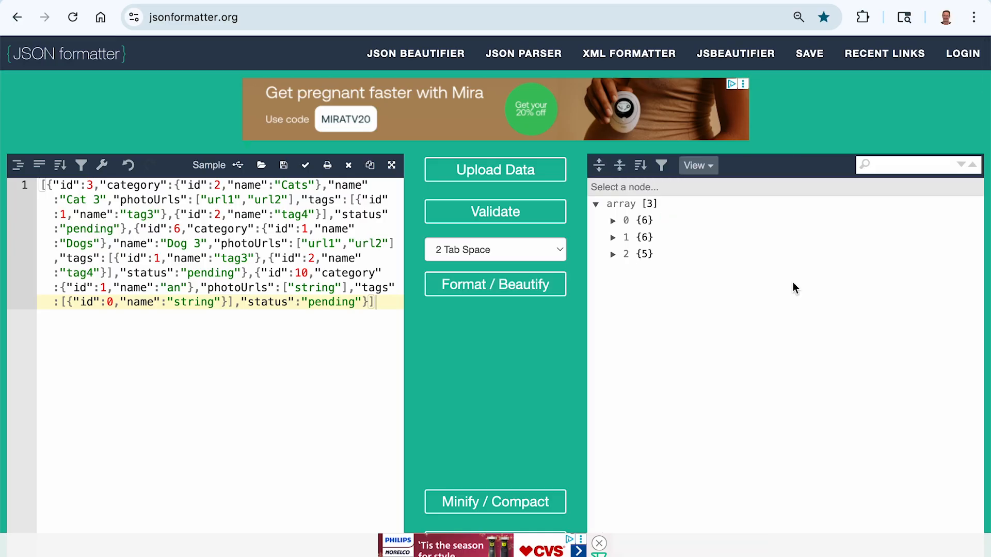
Expand array items 0, 1 and 2 and their category nodes to examine the returned pets' names, categories and status.
left_click(612, 223)
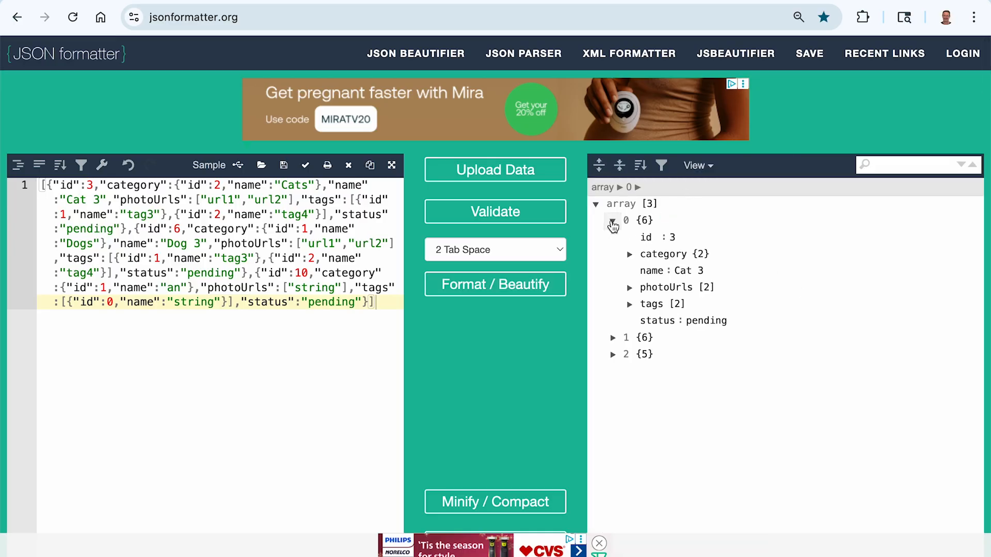
left_click(629, 255)
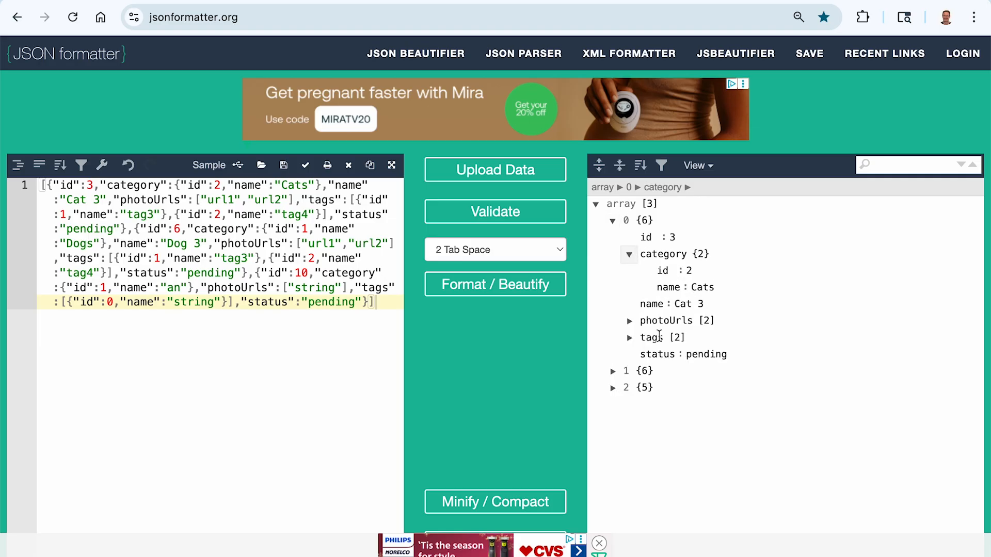
left_click(613, 372)
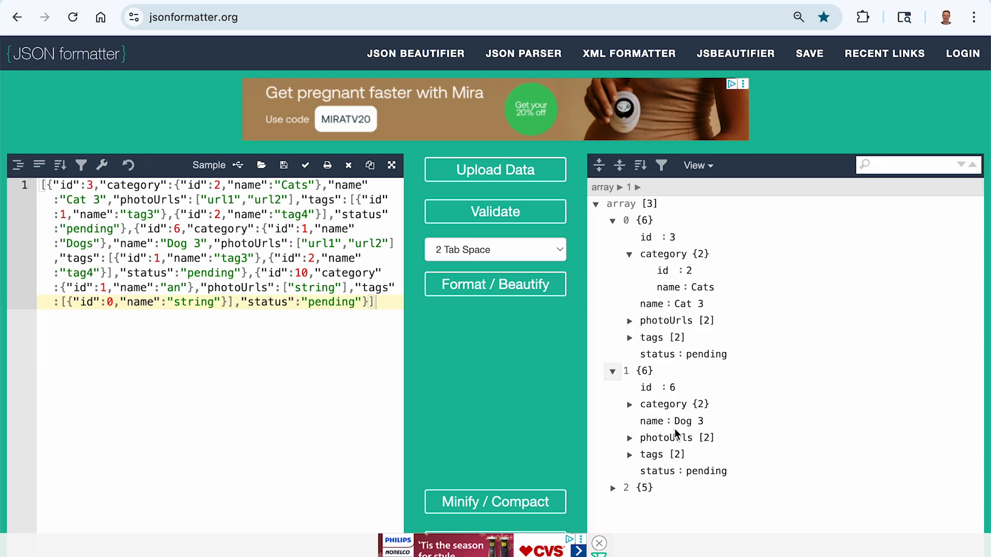
left_click(629, 407)
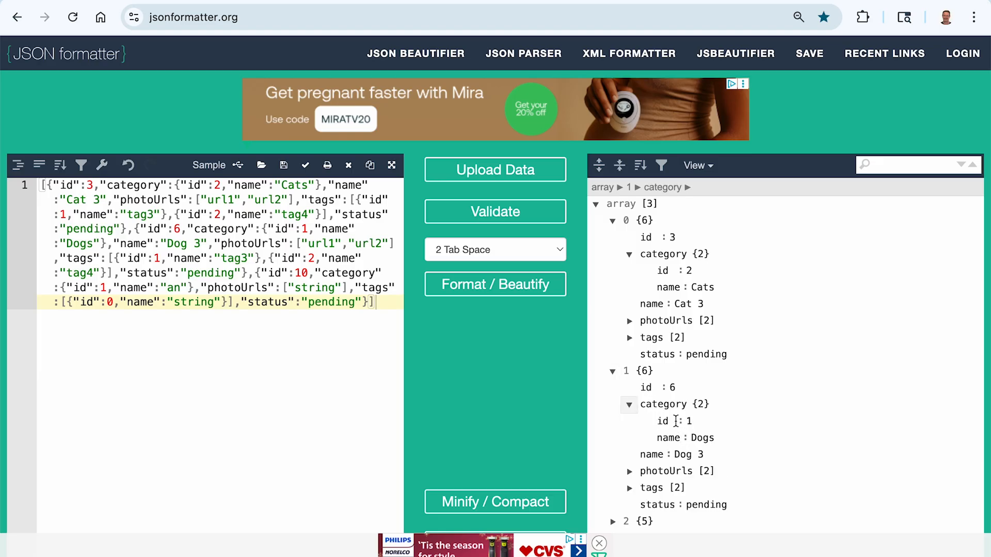
scroll(748, 415, "down", 8)
scroll(624, 135, "up", 3)
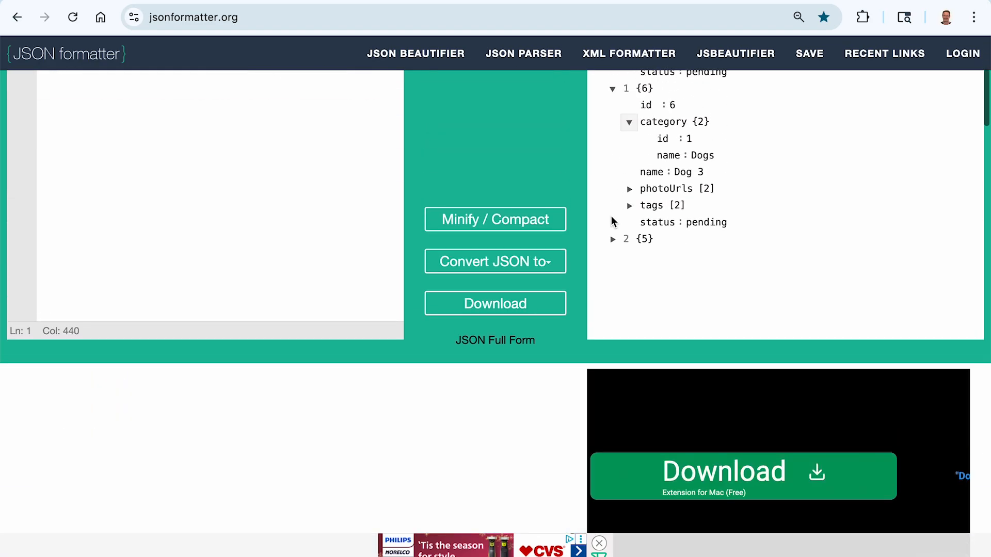
left_click(612, 241)
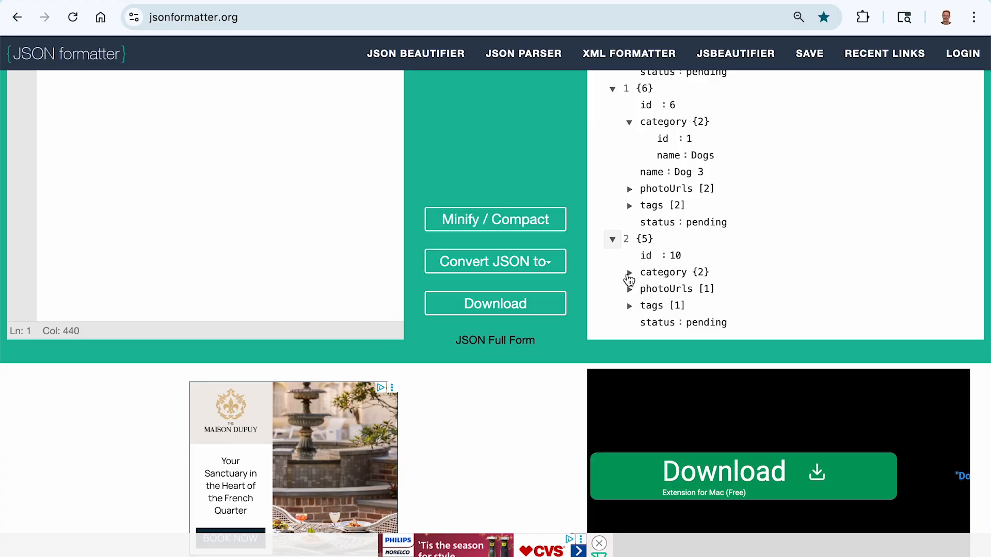
left_click(629, 276)
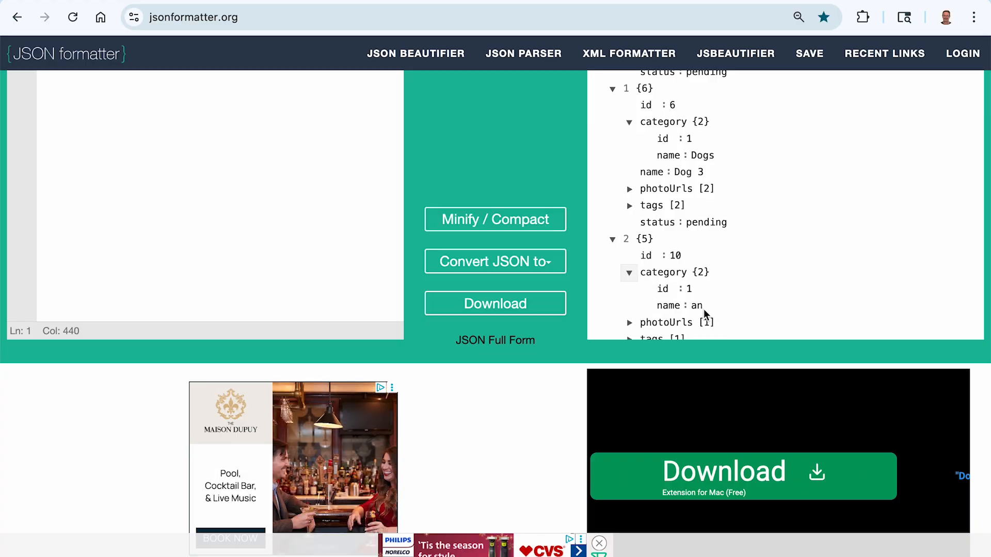
scroll(704, 308, "up", 5)
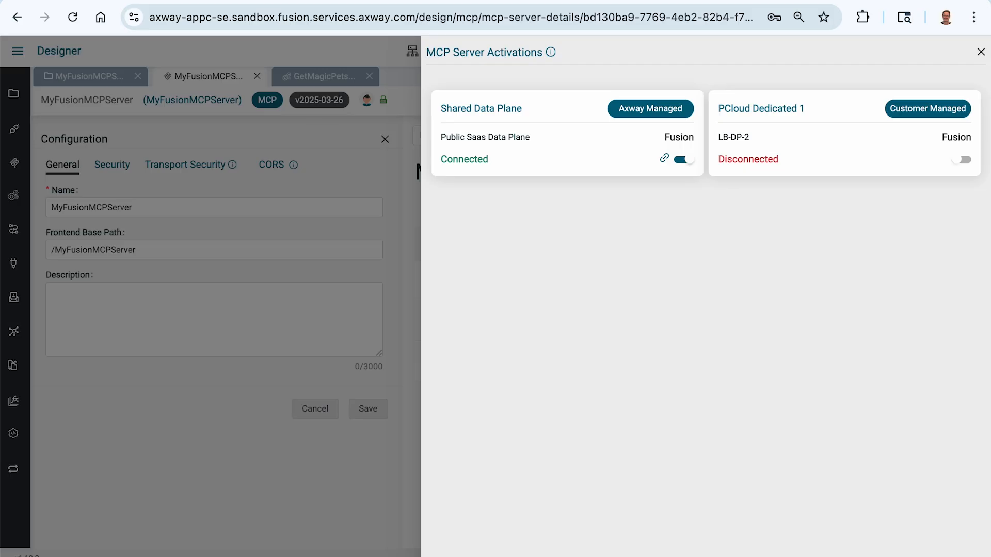
Switch to Fusion Designer, deactivate MyFusionMCPServer on the Shared Data Plane, and close the activations view and the notification.
left_click(685, 159)
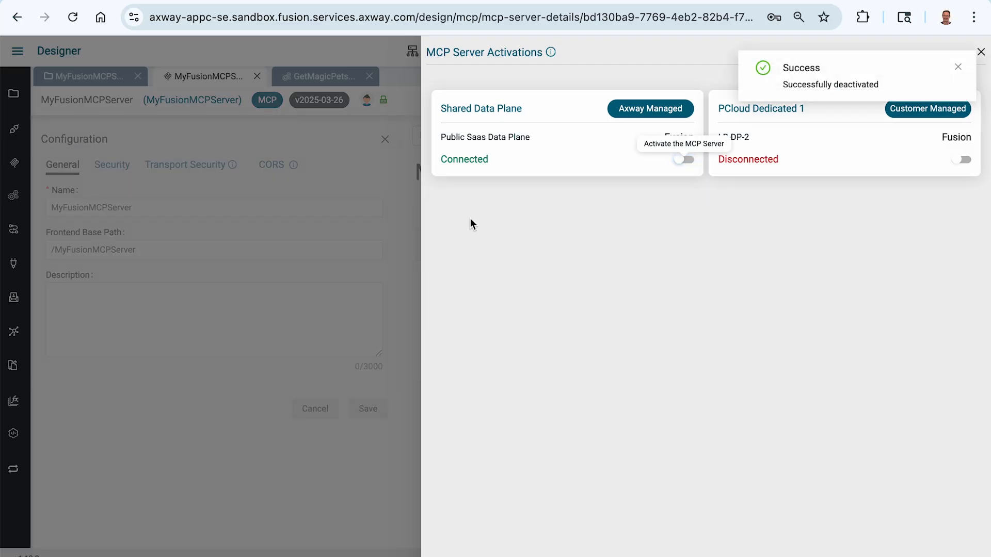
left_click(391, 193)
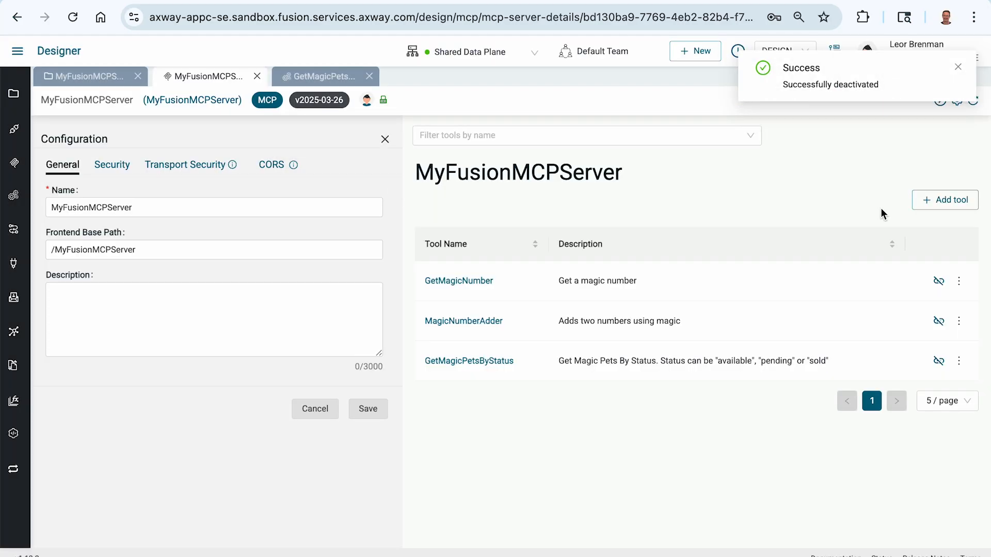
left_click(958, 68)
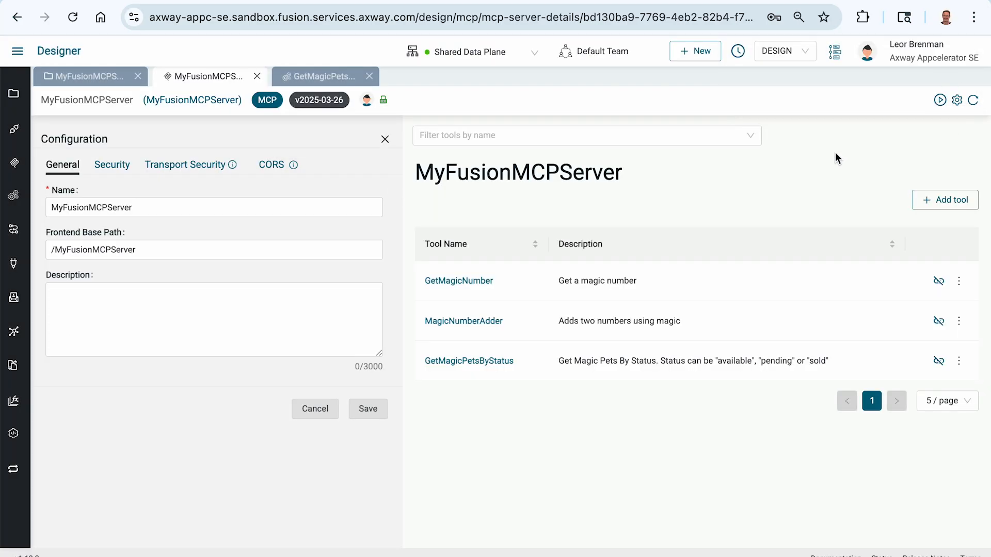